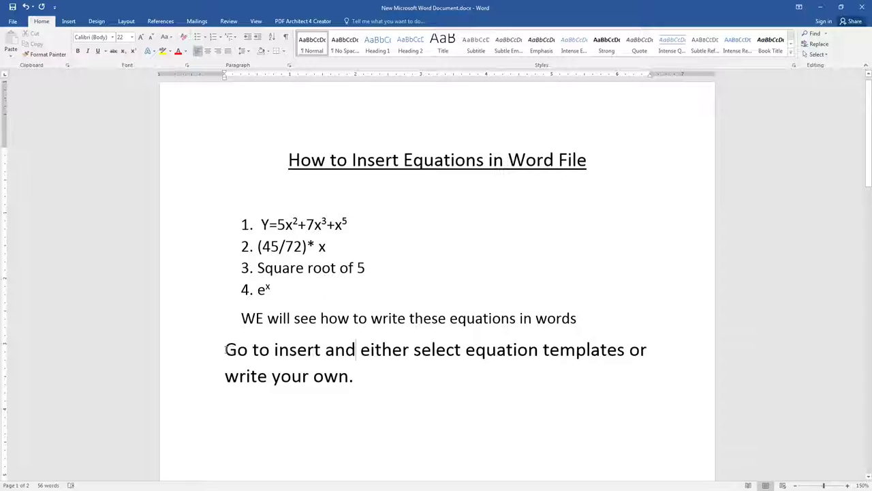
Step: Highlight instruction phrases and look through the built-in equation template gallery
drag(226, 349, 321, 351)
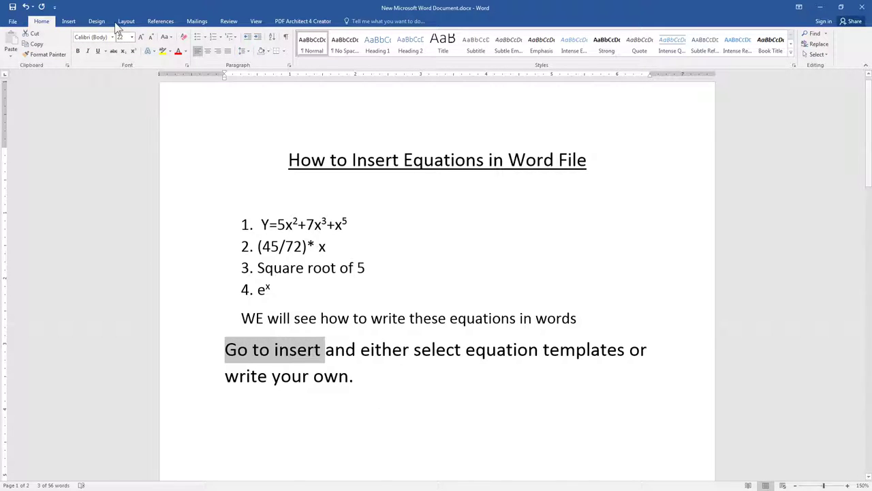
click(69, 21)
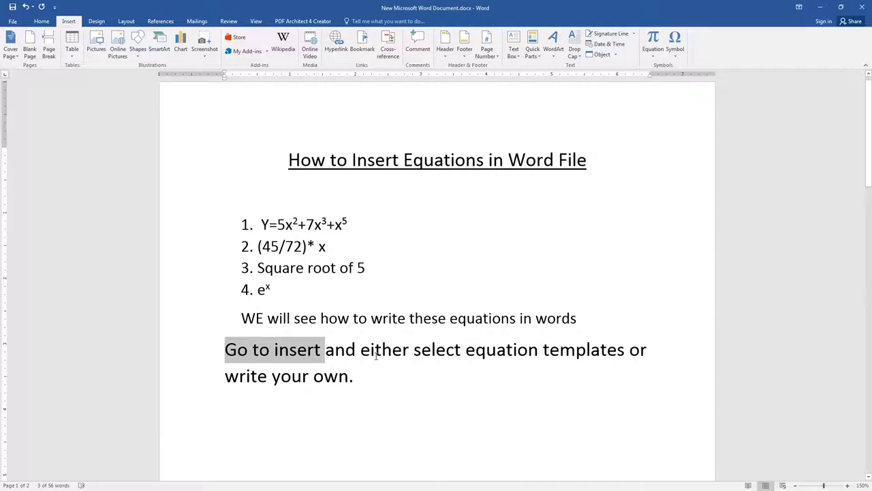
drag(361, 351, 610, 358)
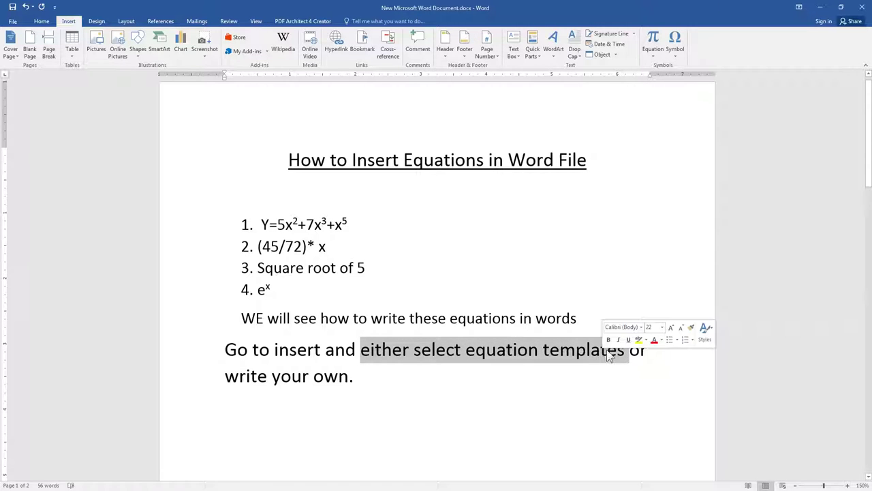
click(655, 57)
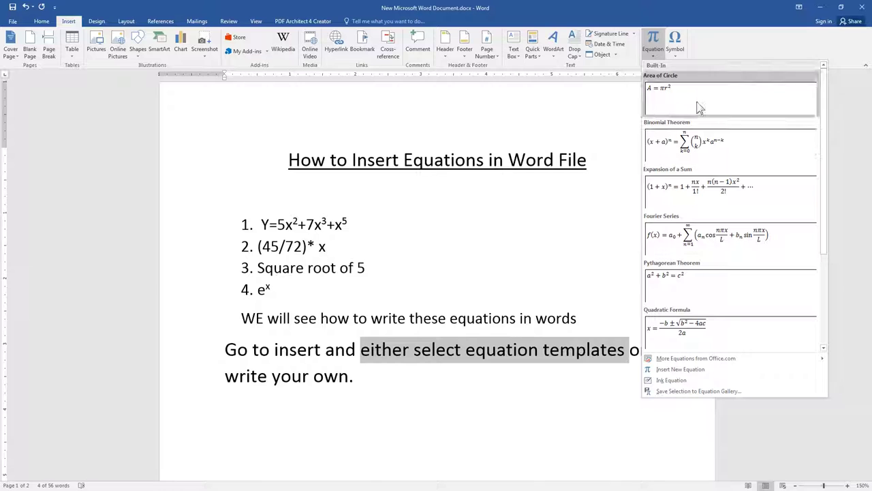
click(583, 385)
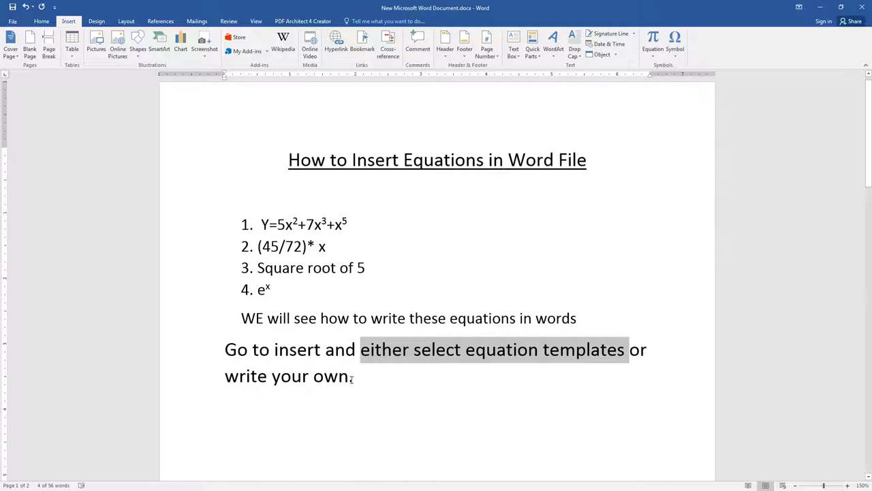
Step: Convert 'write your own' to an equation, undo it, and add an empty line after 'own.'
drag(353, 379, 193, 371)
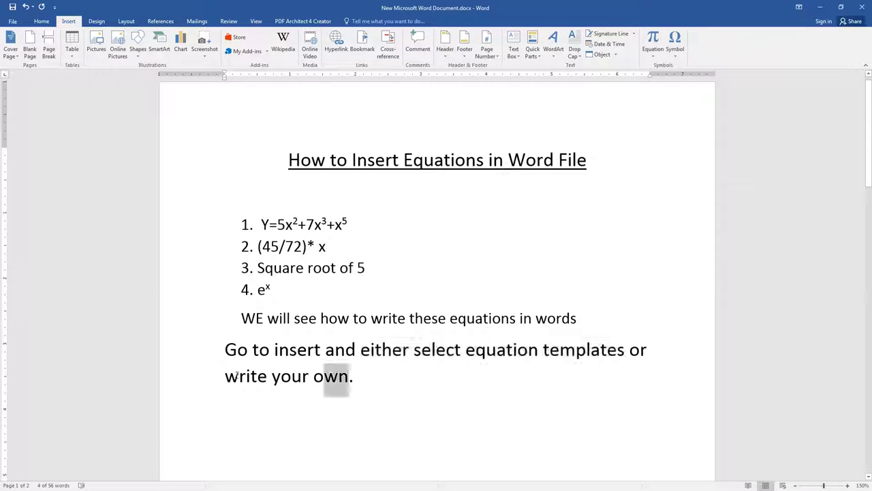
click(654, 42)
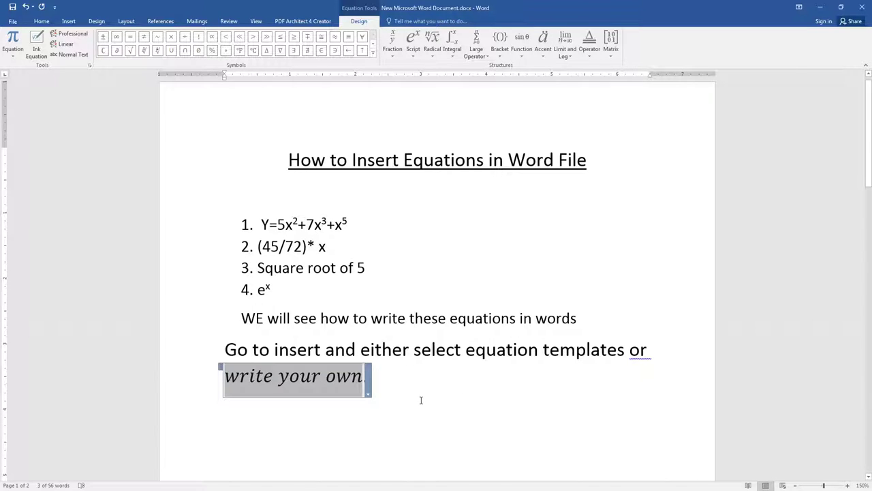
key(ctrl+z)
click(367, 381)
key(Return)
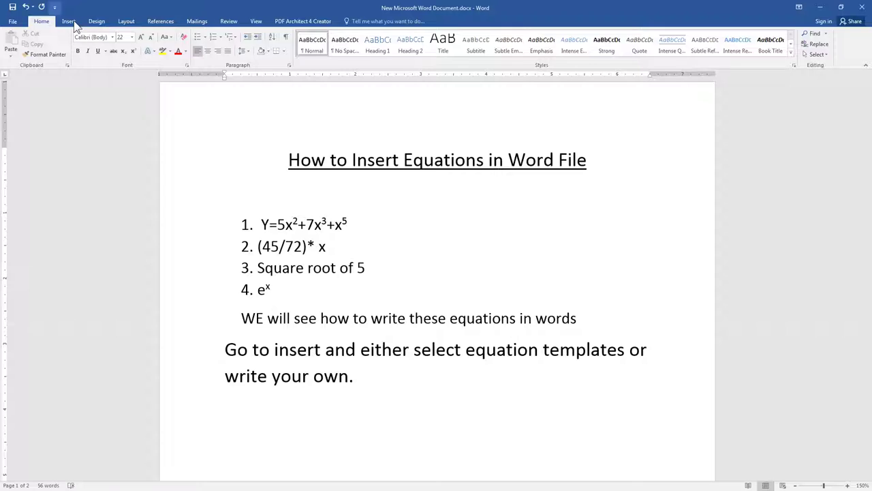
Step: Insert a new blank equation on the empty line and type y = 5
click(70, 22)
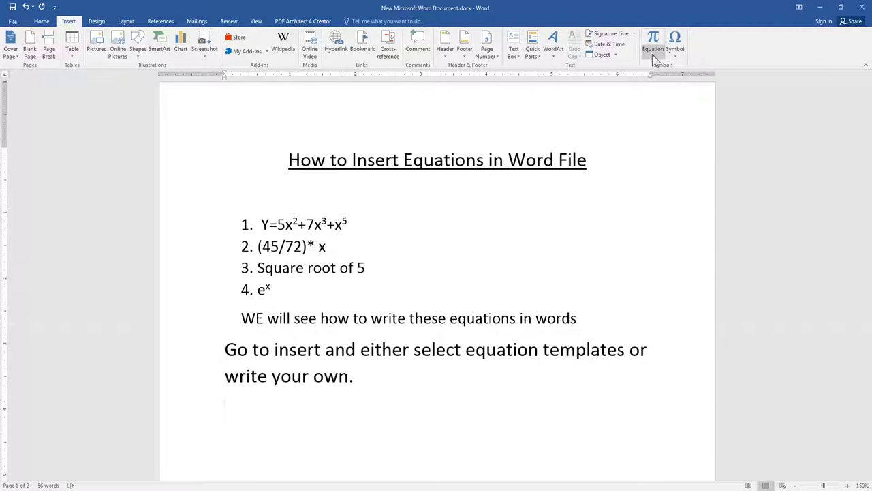
click(652, 55)
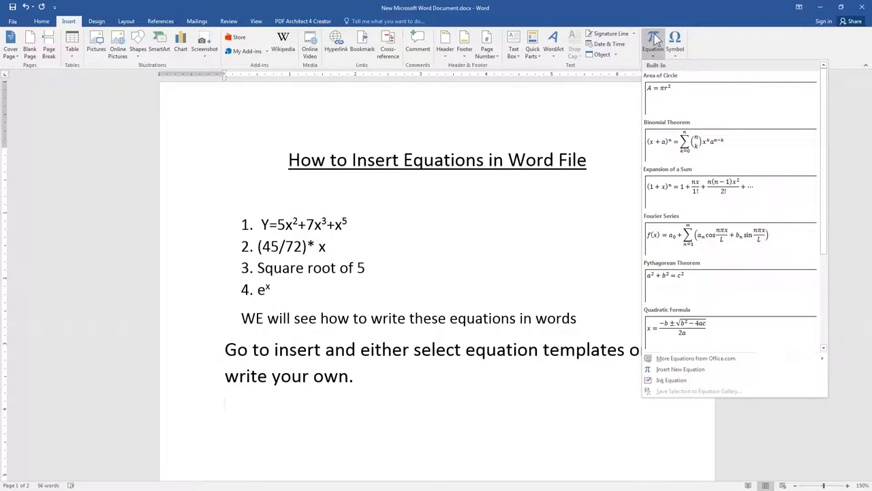
click(682, 370)
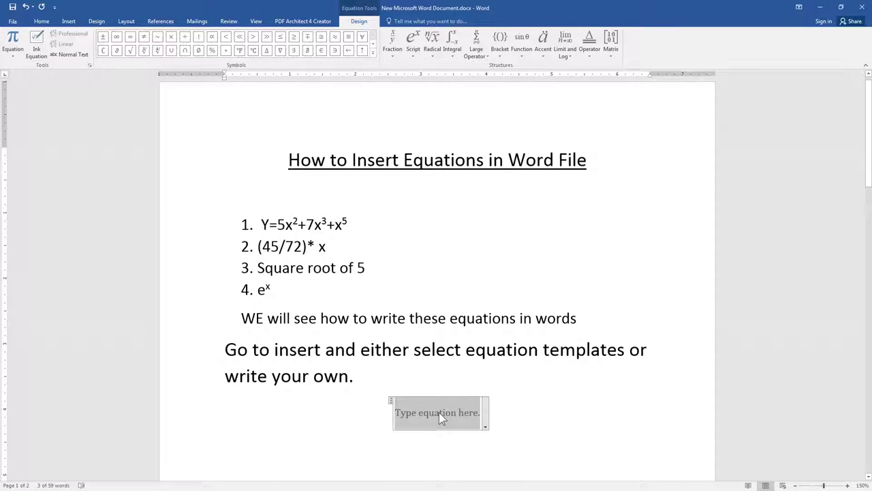
text(y = )
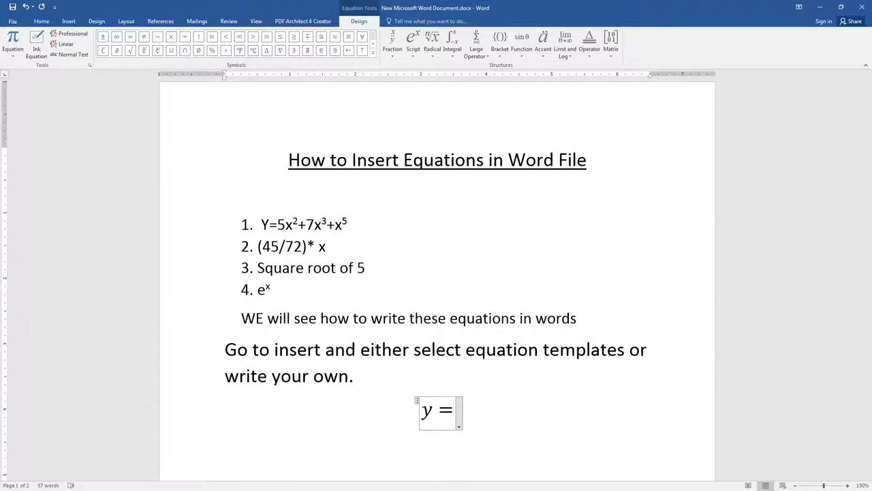
text(5)
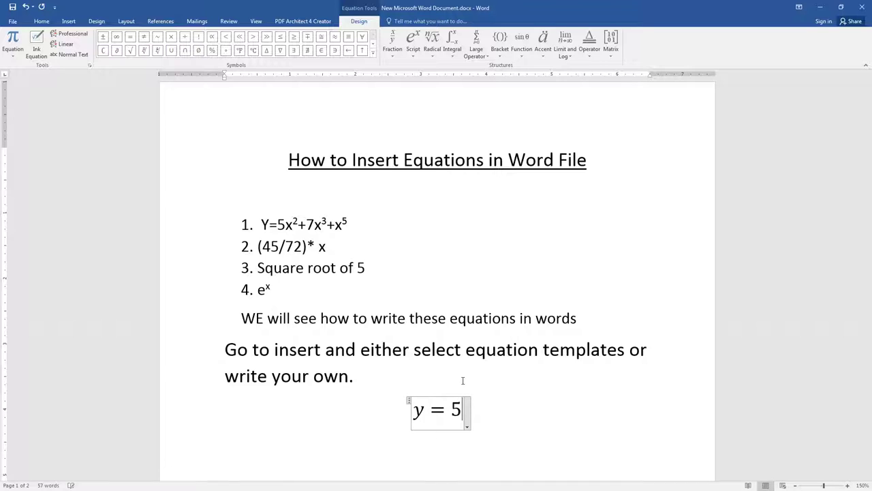
Step: Look at the x² example, then return to the y = 5 equation's design tools
click(414, 51)
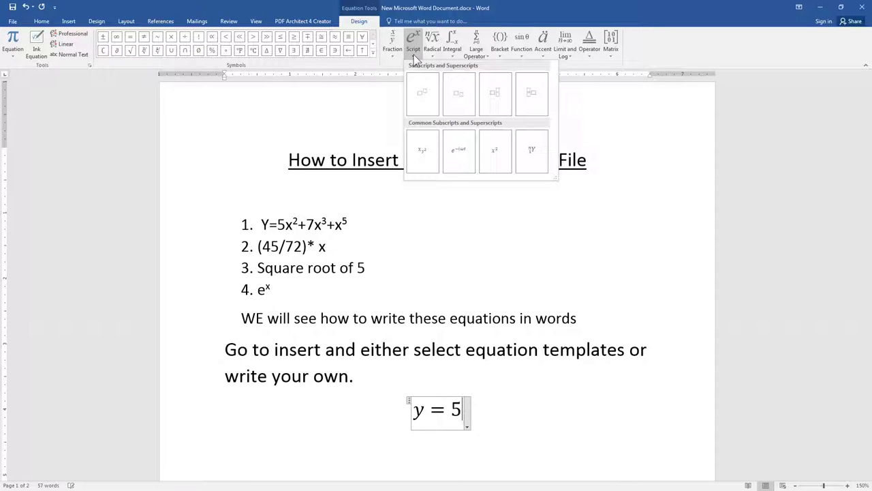
click(287, 225)
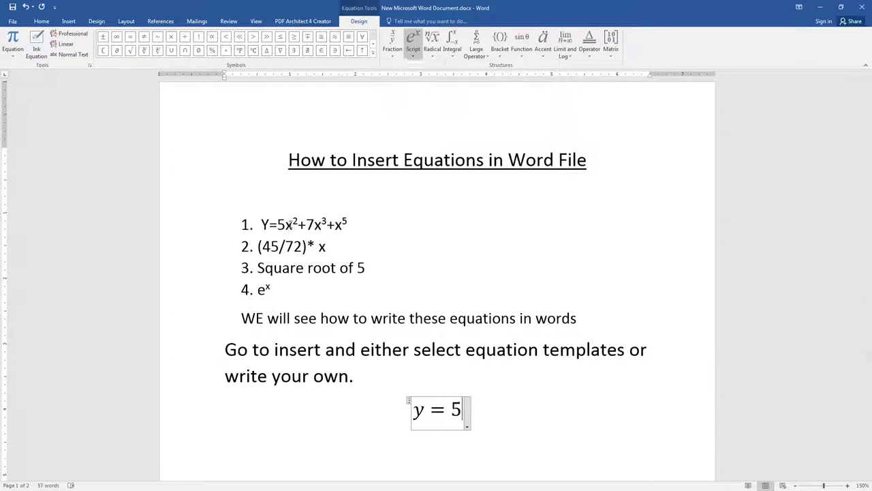
drag(285, 225, 298, 224)
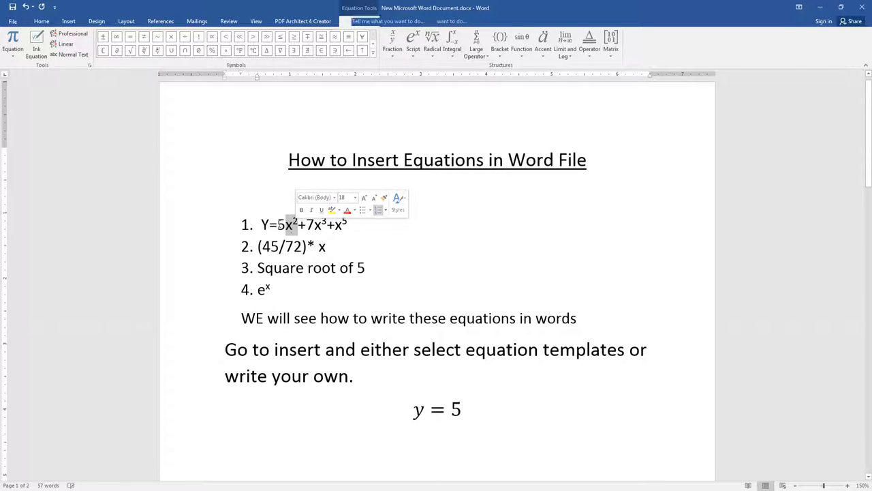
click(68, 21)
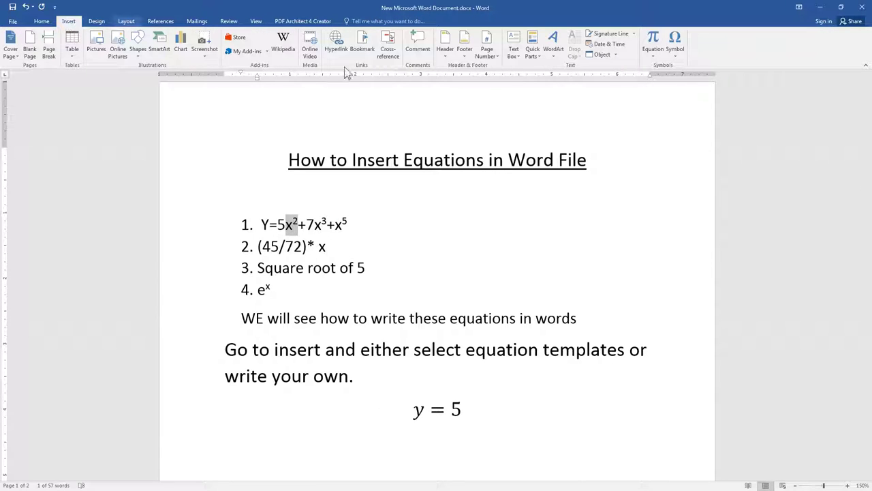
click(443, 426)
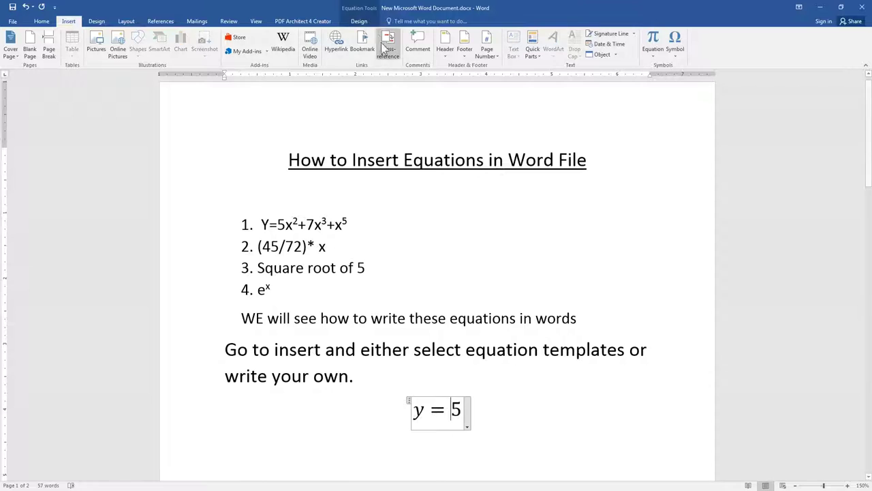
click(359, 21)
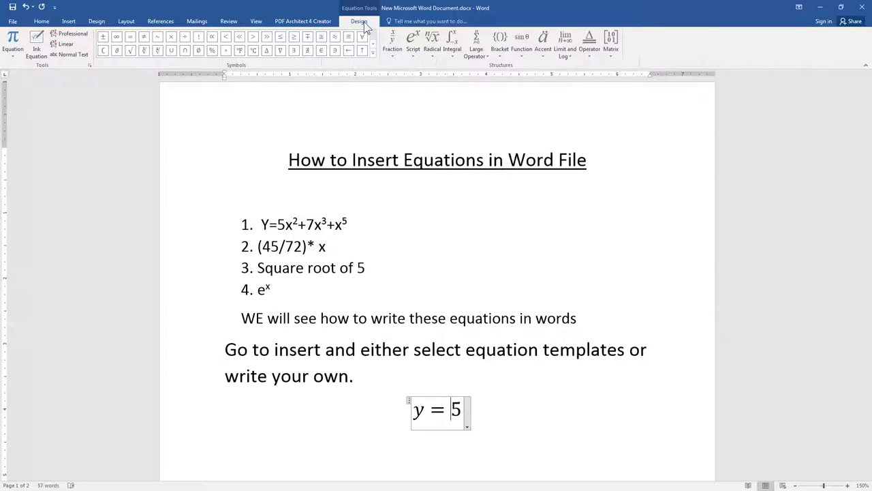
Step: Insert a superscript template into the equation after y = 5
click(412, 50)
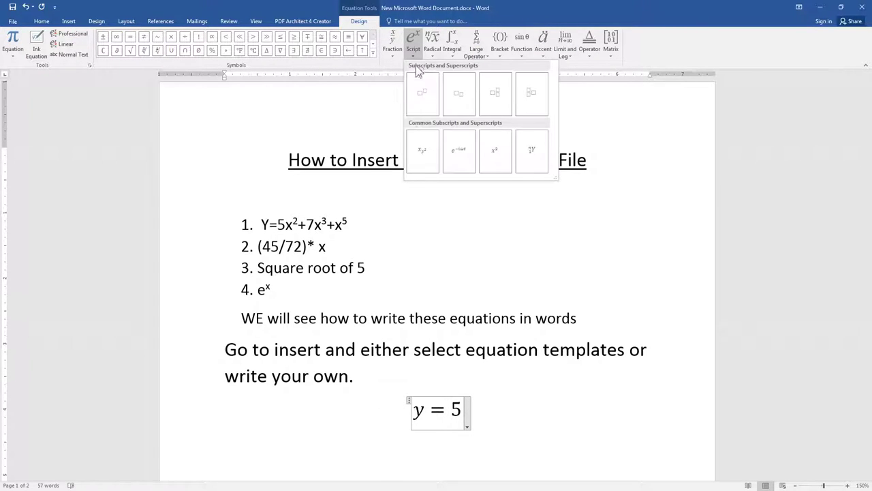
click(422, 107)
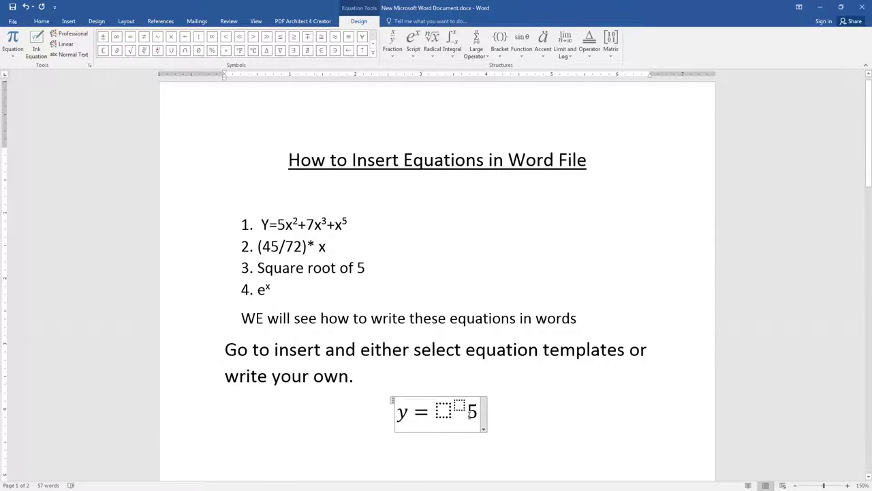
key(Delete)
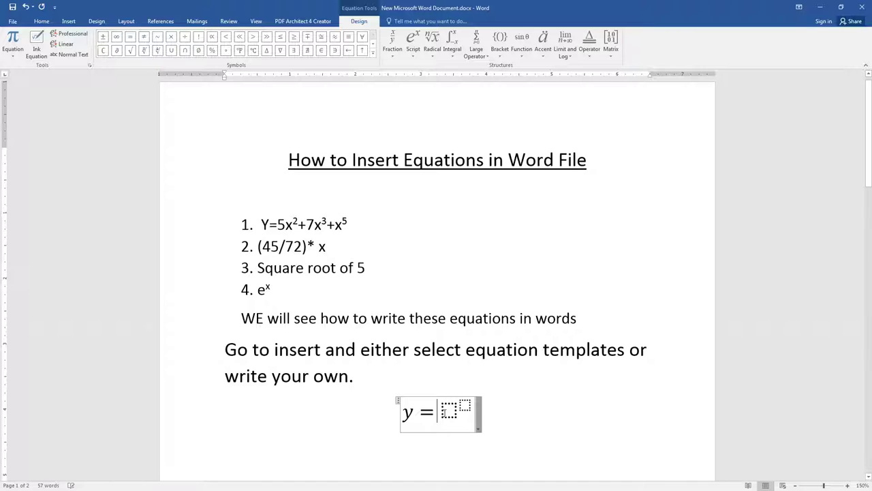
text(5)
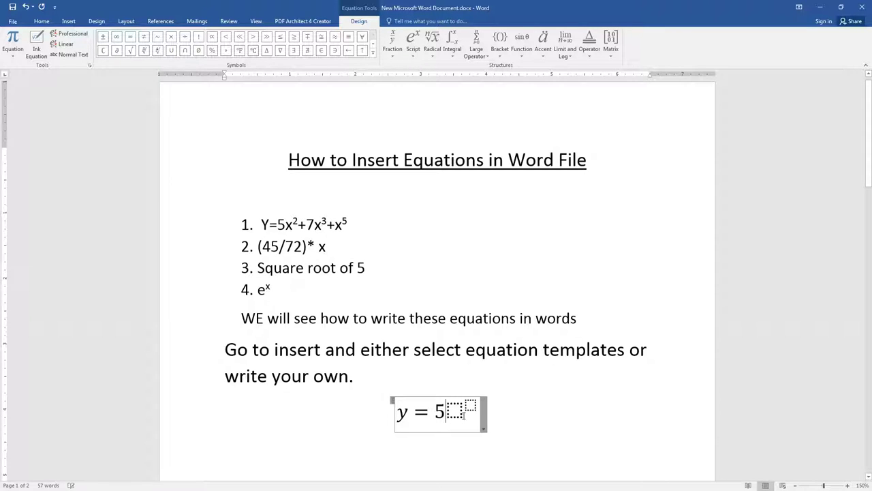
Step: Fill the superscript as x² and add a plus sign, giving y = 5x² +
click(453, 413)
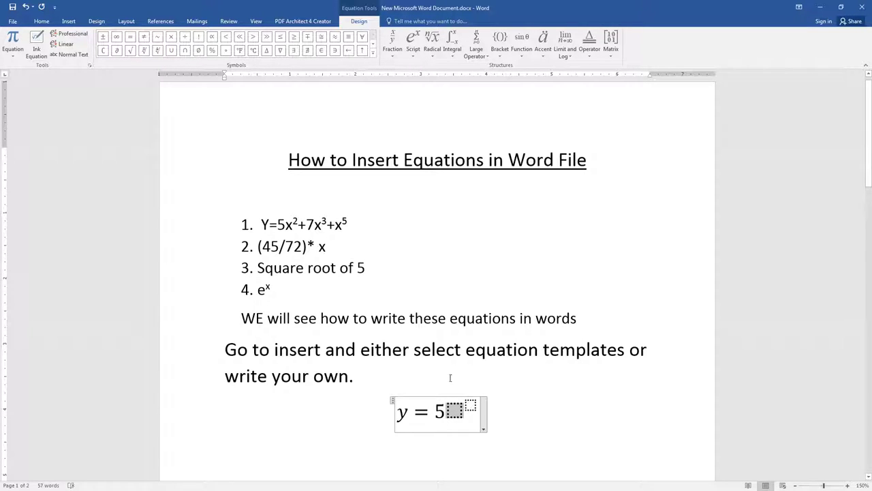
drag(285, 224, 292, 225)
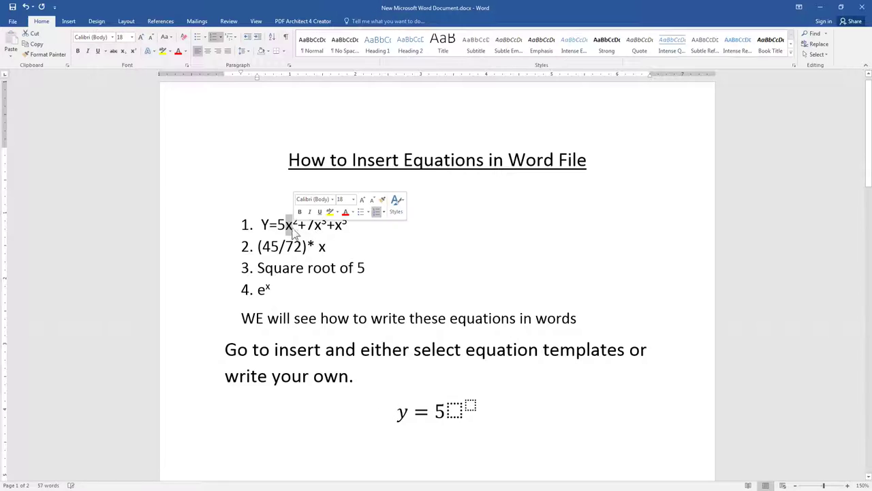
click(454, 414)
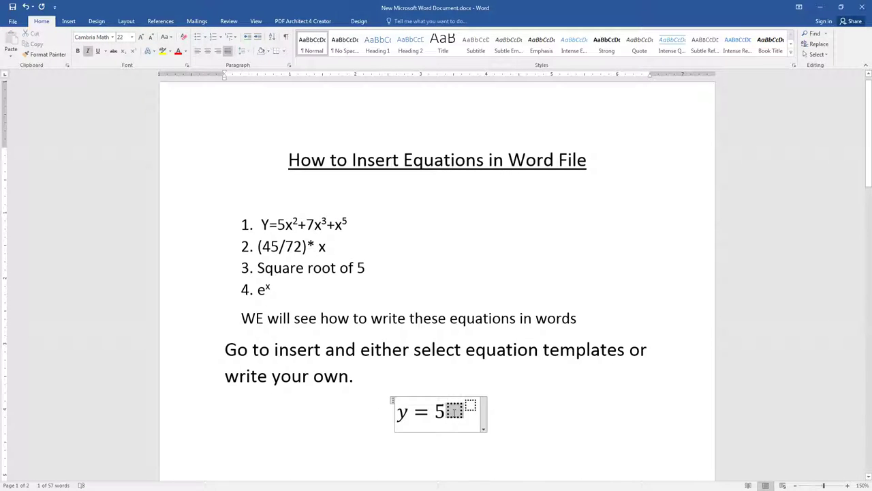
text(x)
key(Right)
text(2)
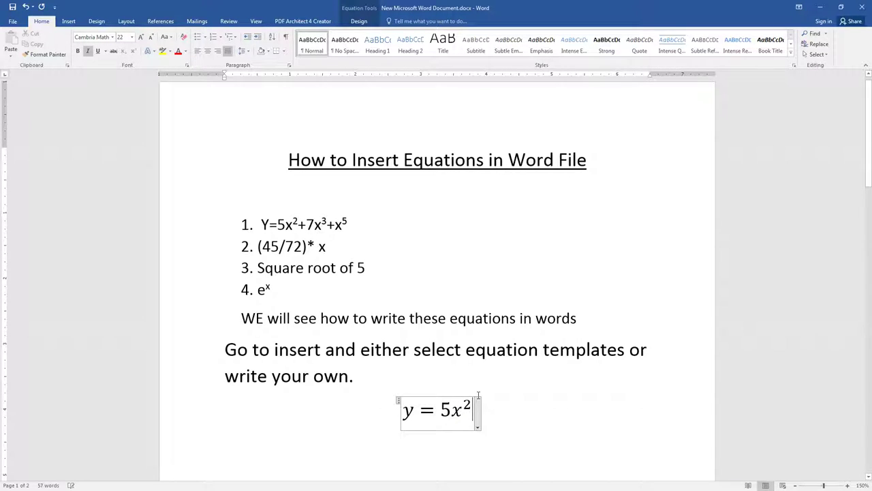
key(Right)
text(+)
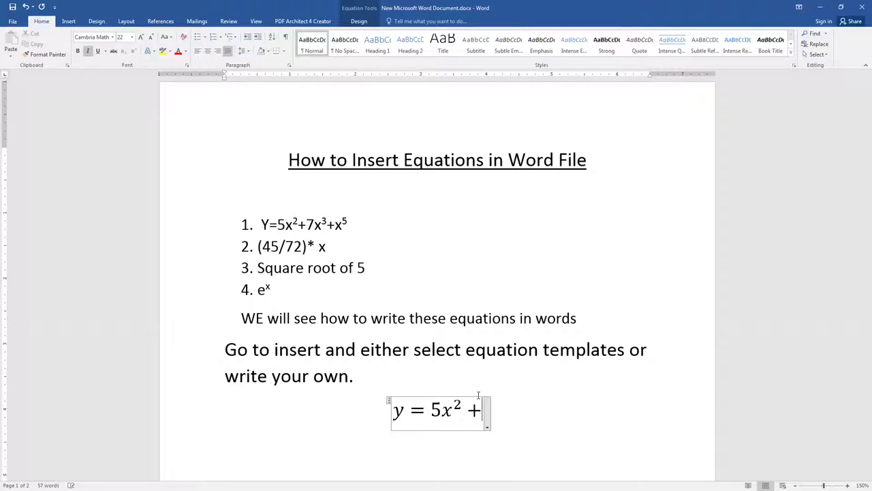
Step: Copy the 5x² term, paste it after the plus, and change its coefficient to 7
mouse_move(482, 414)
mouse_down()
mouse_move(434, 421)
mouse_move(455, 413)
mouse_up()
click(444, 417)
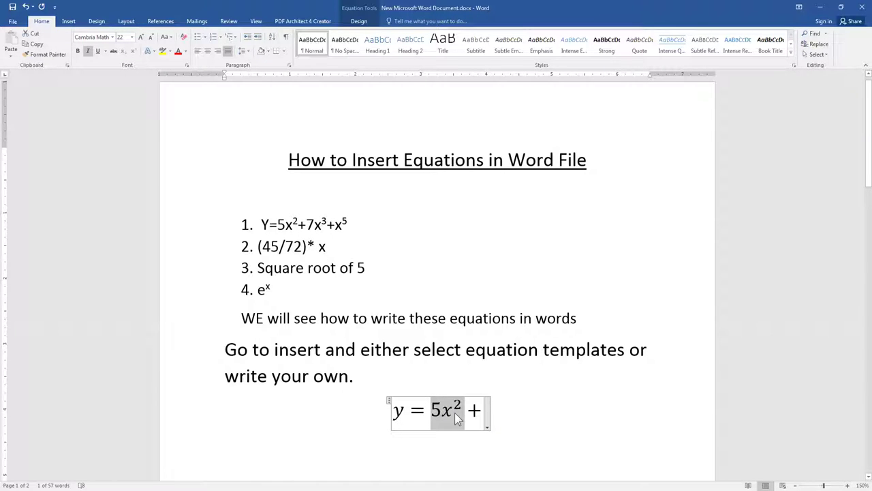
right_click(455, 412)
click(471, 330)
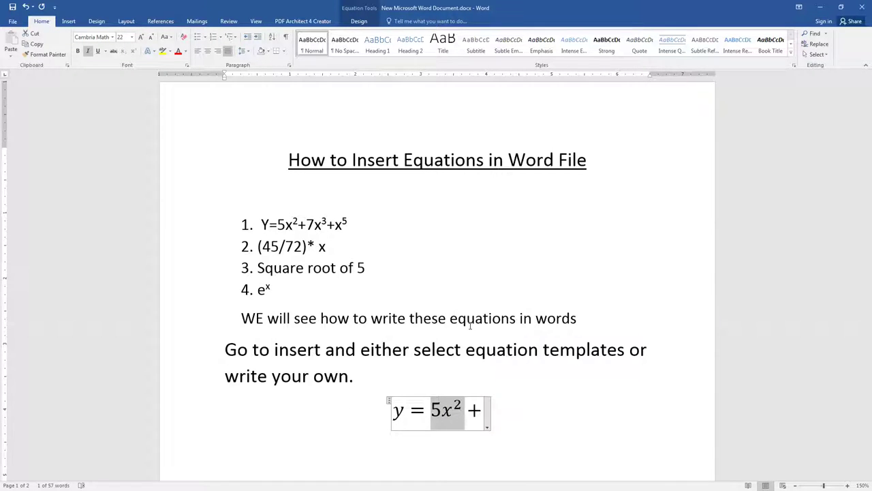
click(480, 412)
key(ctrl+v)
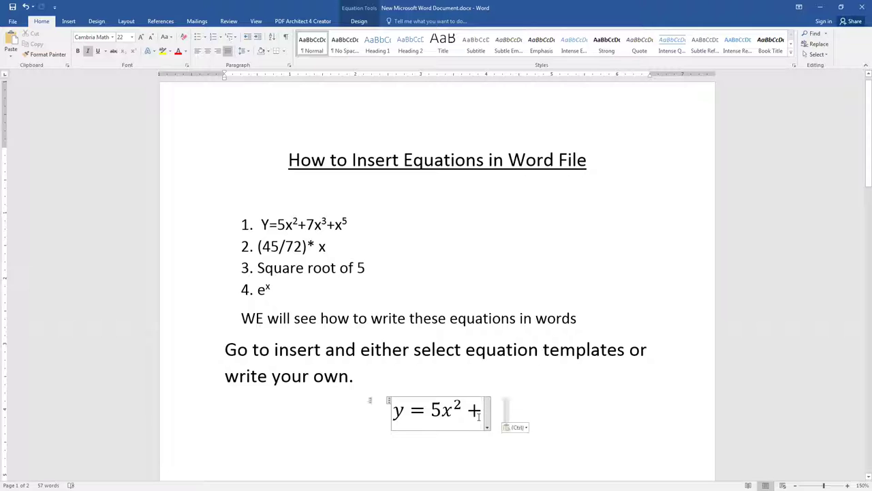
click(479, 411)
key(BackSpace)
text(7x2)
Step: Change the pasted term's exponent from 2 to 3, giving 7x³
click(490, 411)
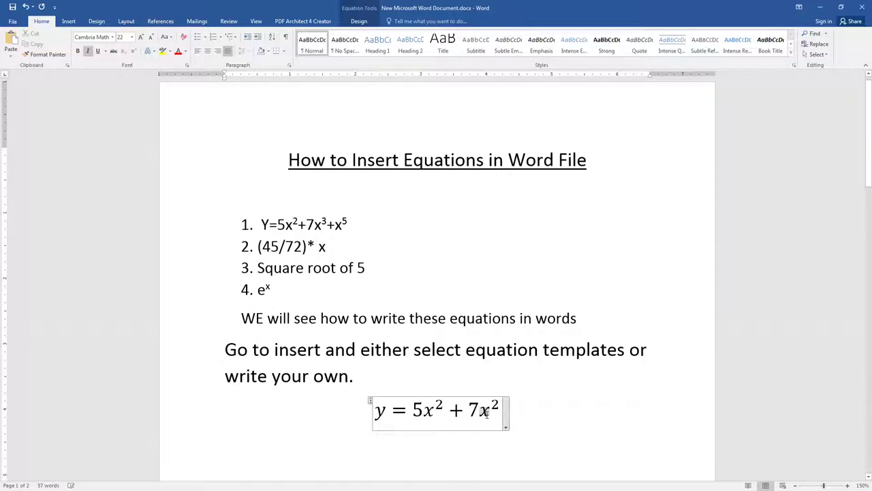
double_click(495, 405)
right_click(494, 409)
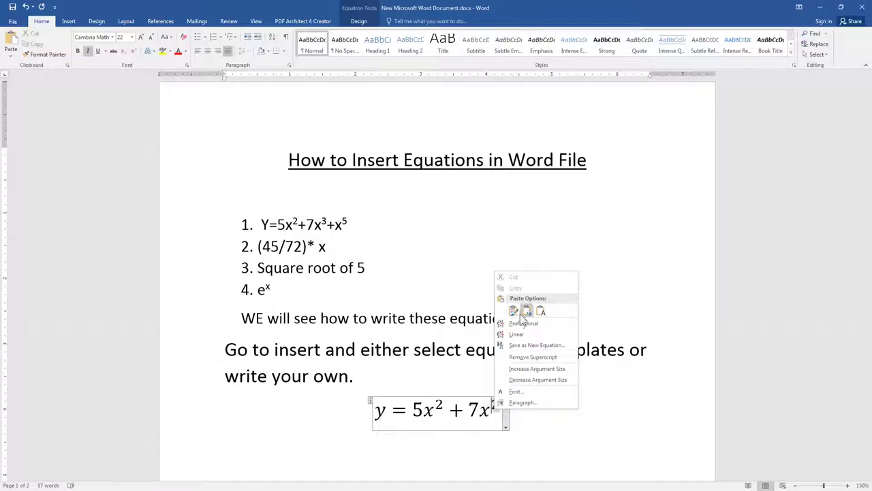
click(493, 410)
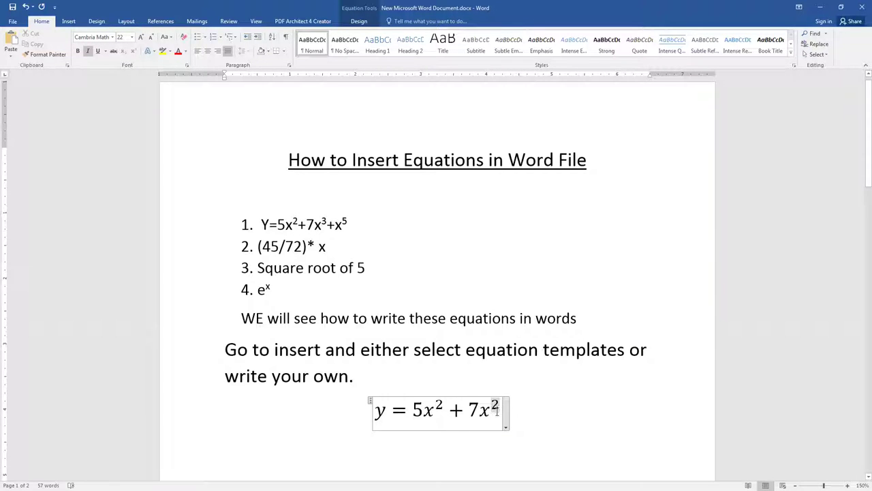
key(BackSpace)
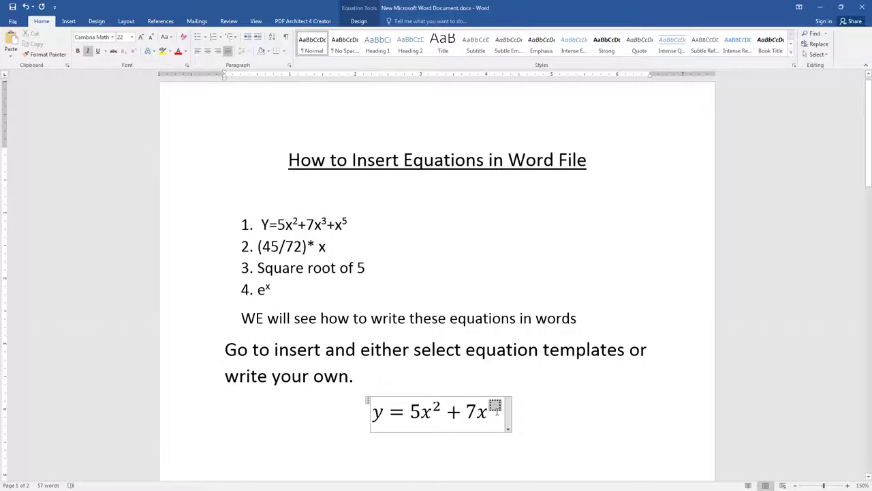
text(3)
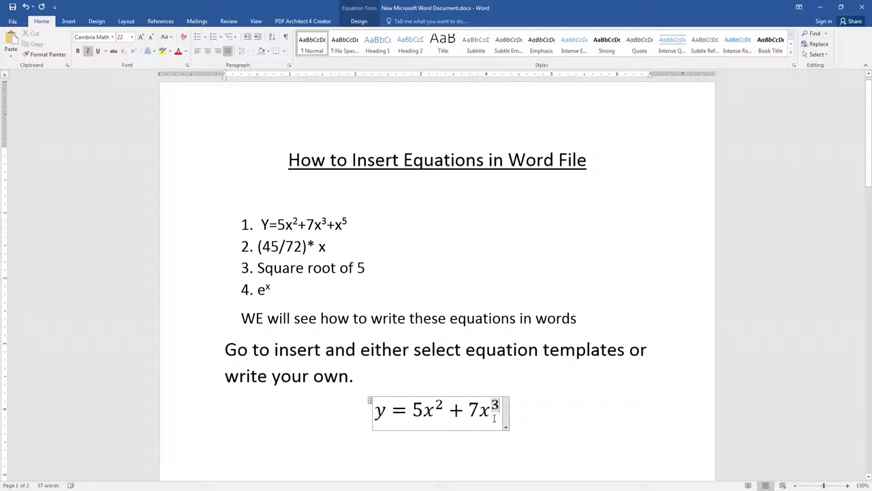
Step: Append + x⁵ by copying x³ and changing its exponent to 5, then start a new line
drag(480, 413, 503, 411)
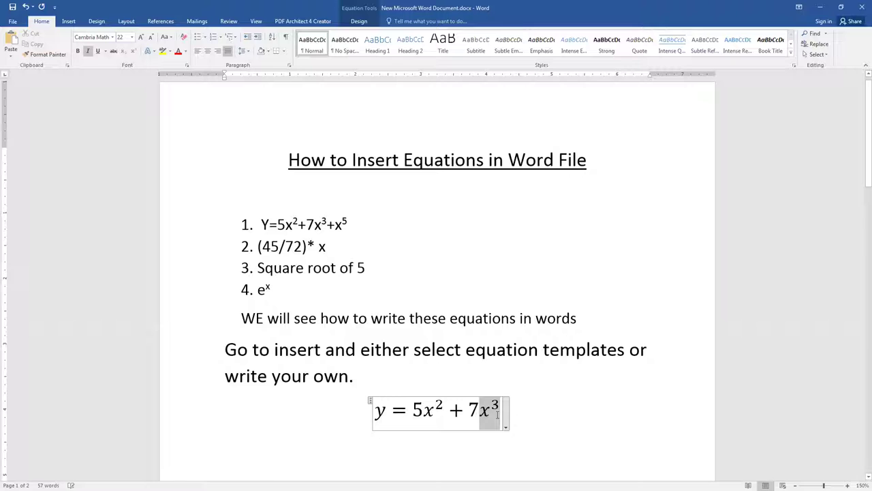
key(ctrl+c)
click(522, 407)
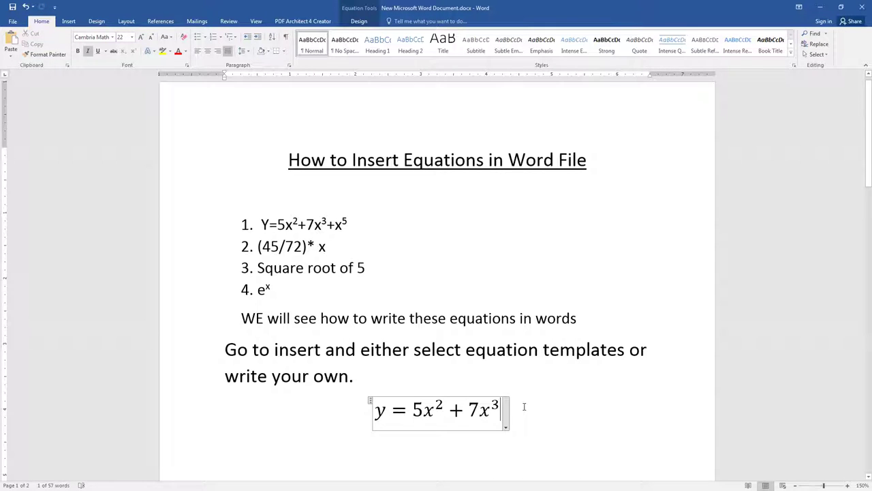
text( +)
key(ctrl+v)
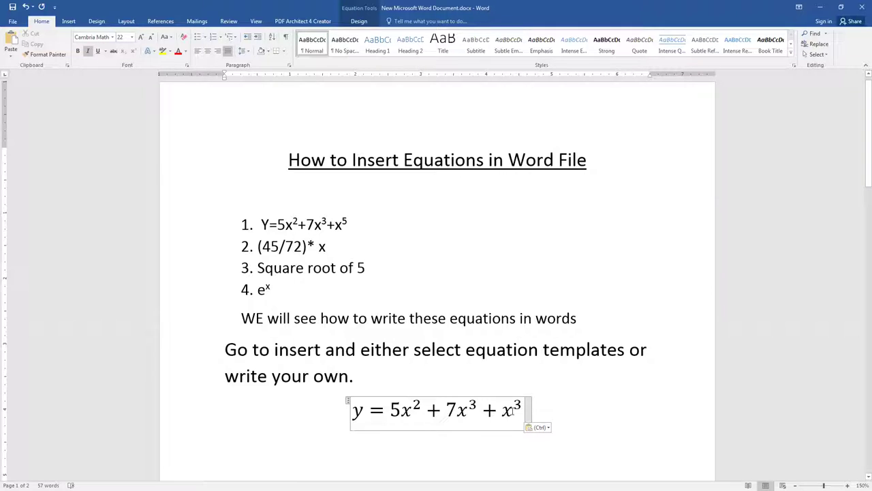
click(516, 407)
text(5)
click(551, 423)
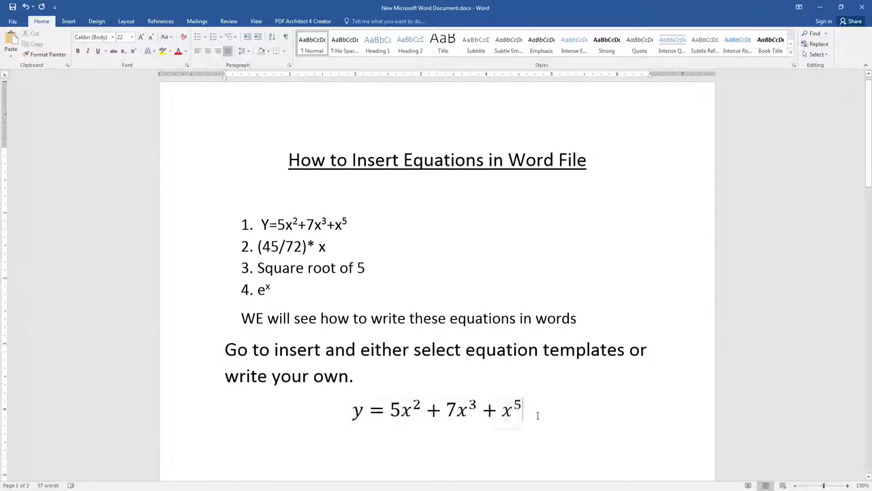
key(Return)
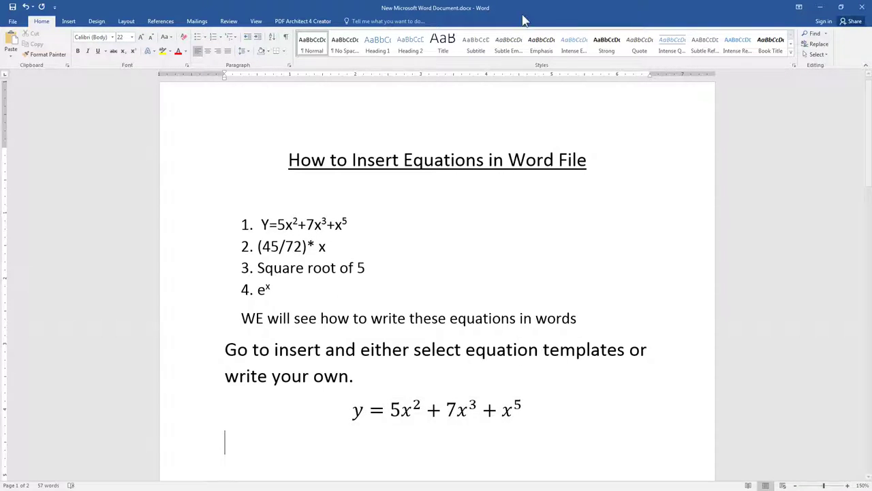
Step: Insert a new equation containing a stacked fraction template
click(68, 21)
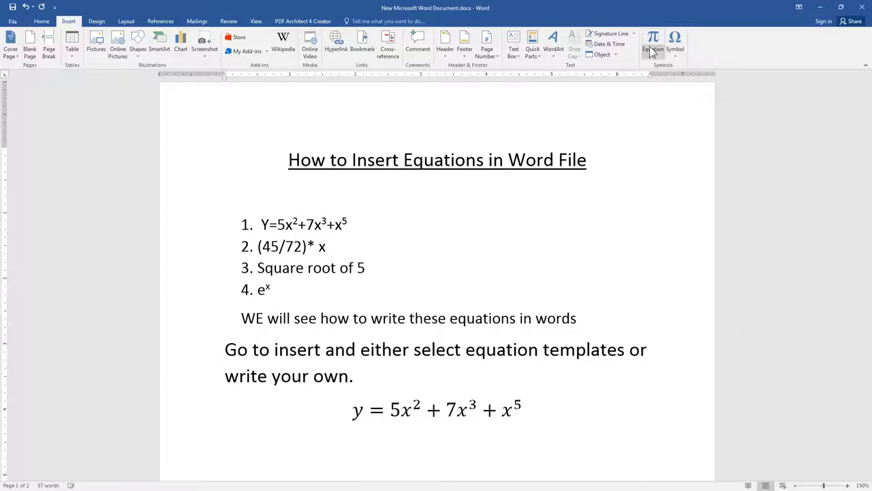
click(653, 42)
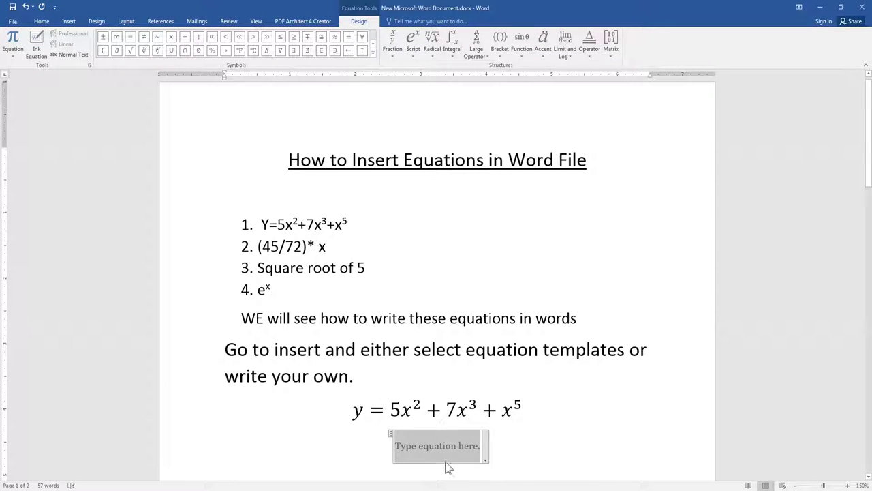
drag(260, 246, 334, 247)
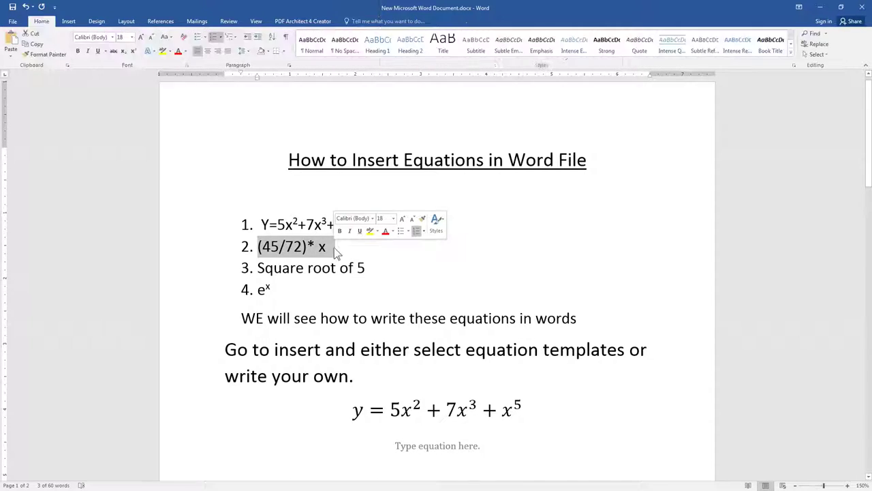
click(334, 247)
click(429, 459)
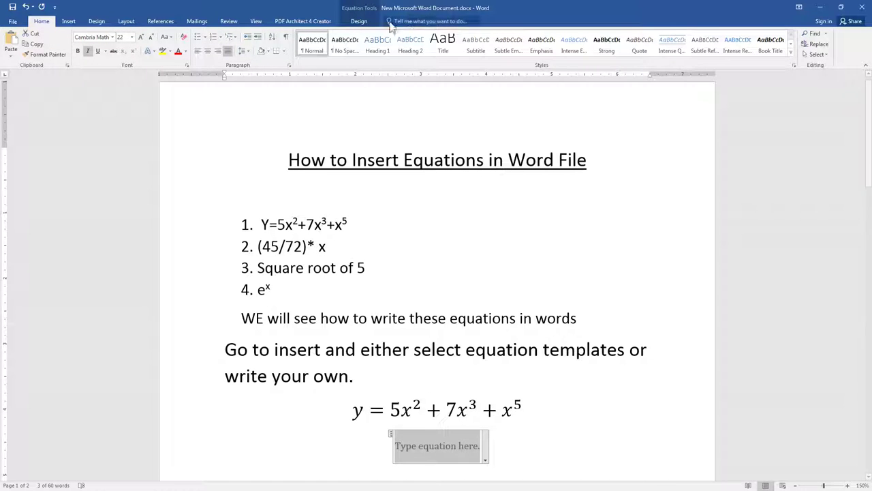
click(360, 22)
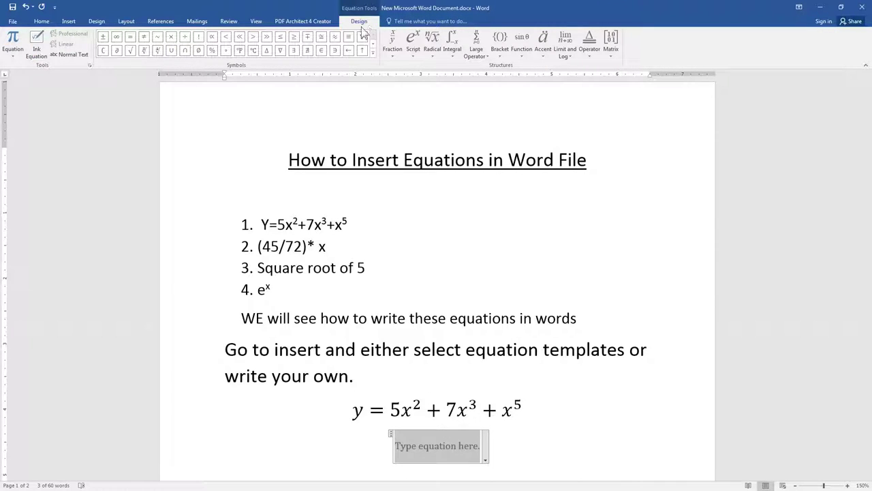
click(397, 56)
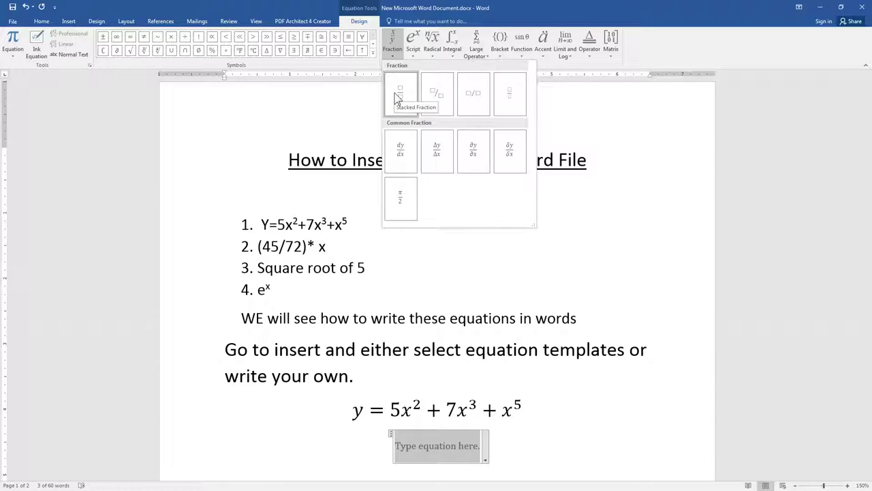
click(399, 96)
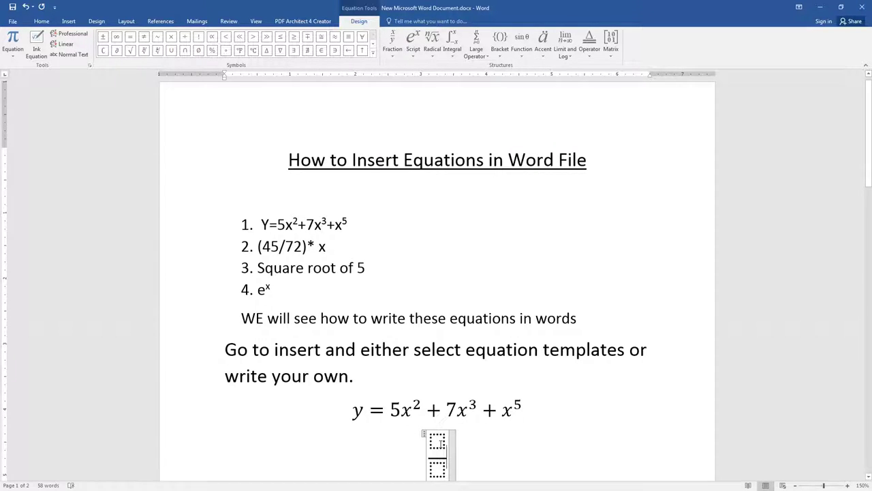
Step: Fill the fraction with 45 over 72 and follow it with x
click(441, 443)
text(45)
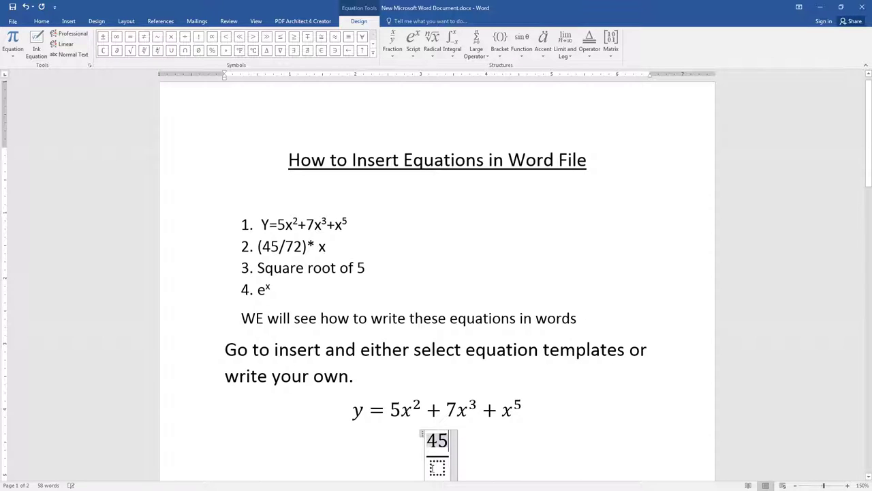
click(434, 469)
text(72)
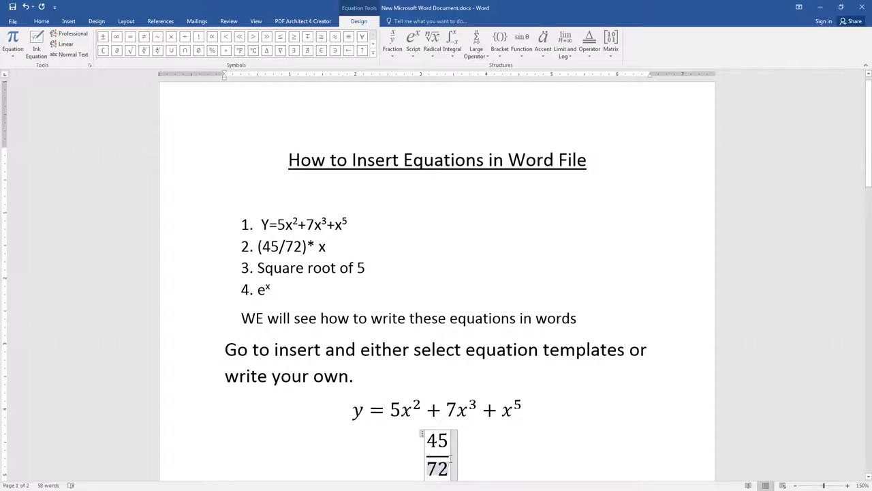
click(460, 435)
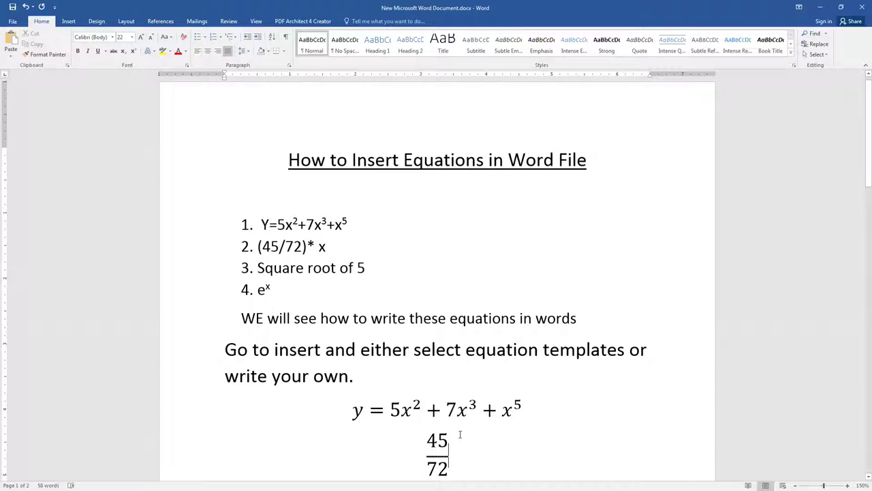
text(x)
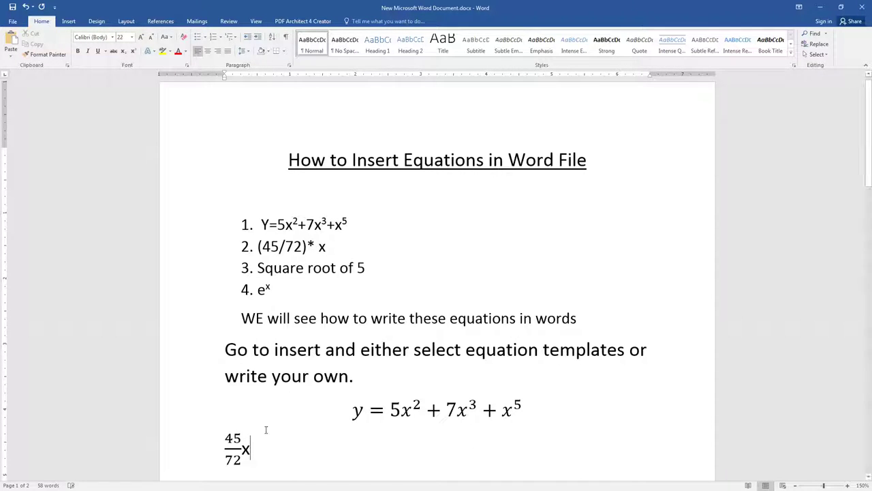
click(211, 442)
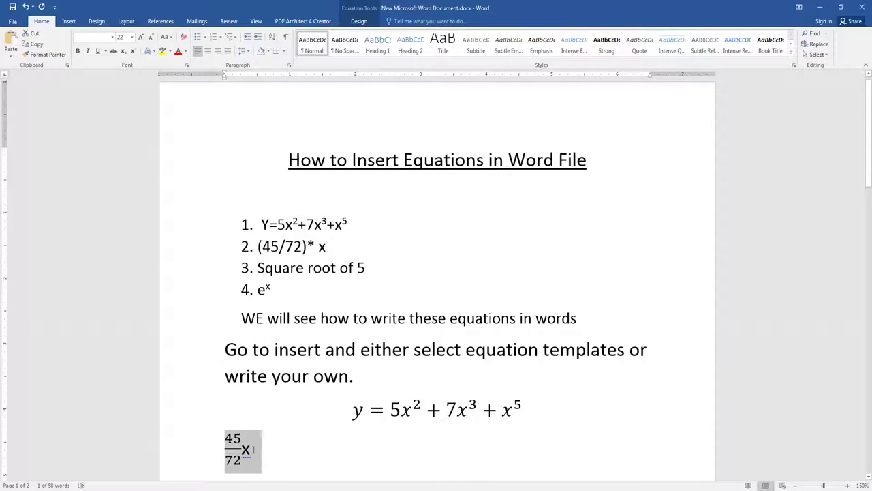
click(253, 449)
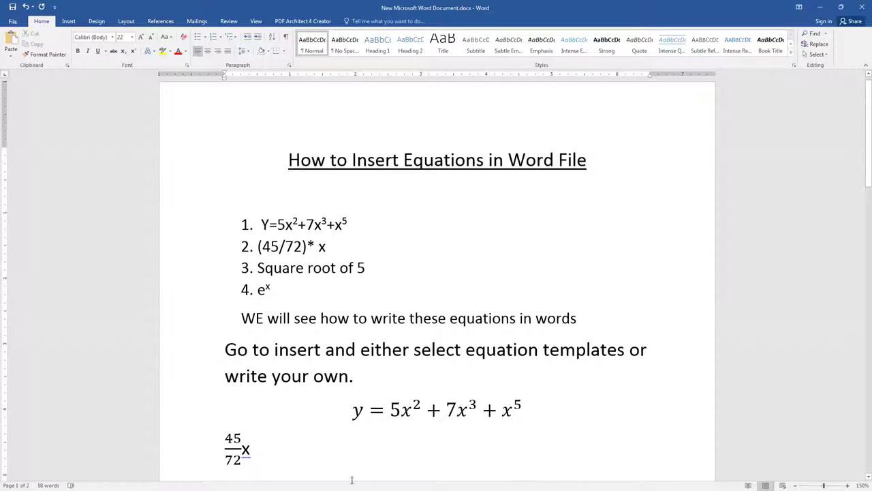
Step: Start a new line below the fraction and insert a blank equation there
key(Return)
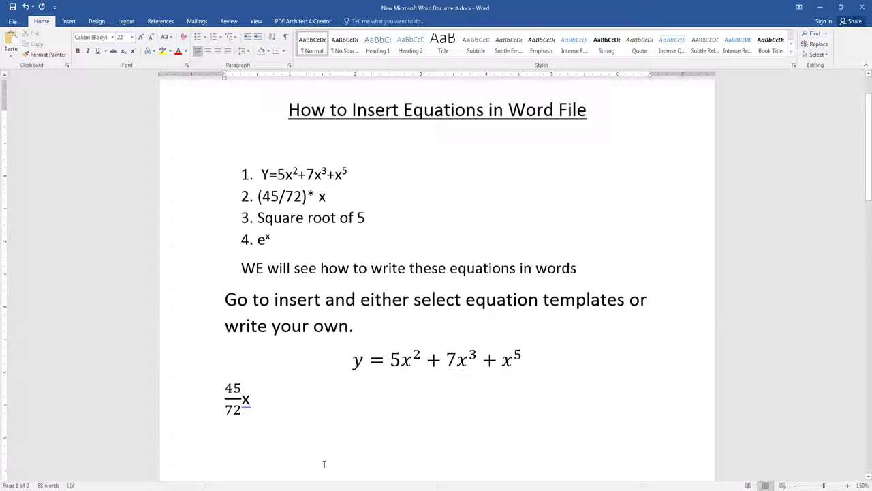
drag(368, 166, 258, 166)
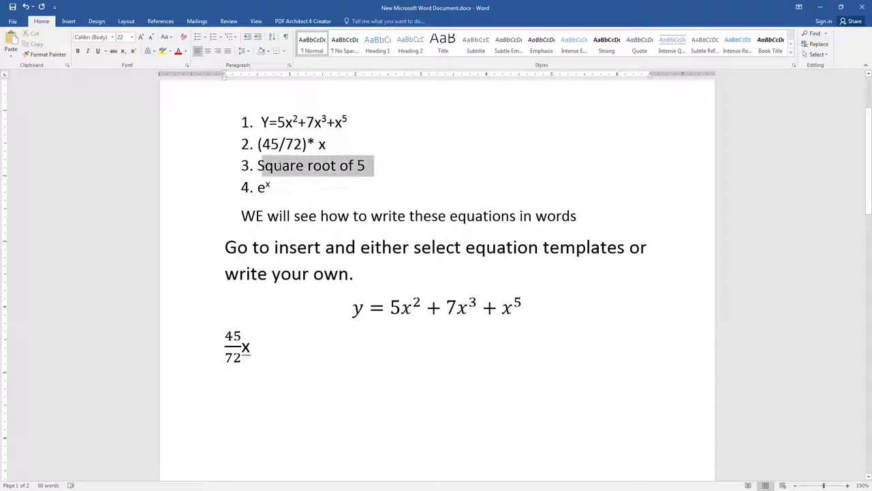
click(211, 390)
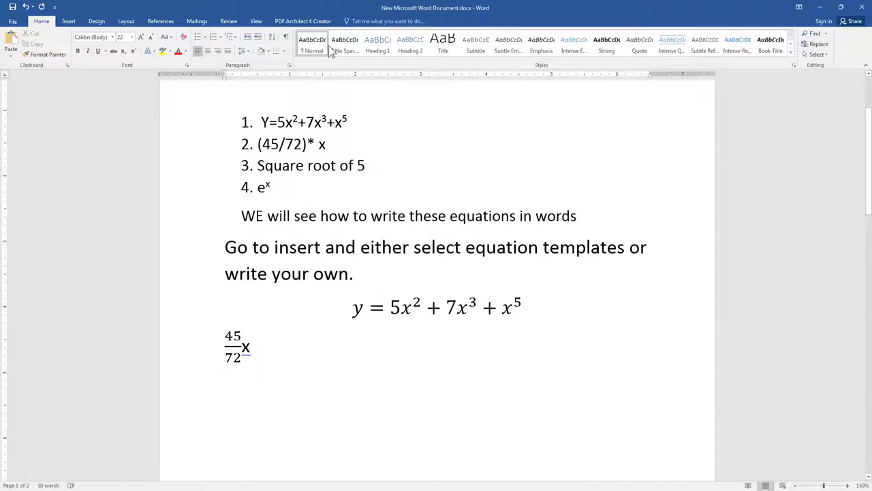
click(68, 21)
click(654, 57)
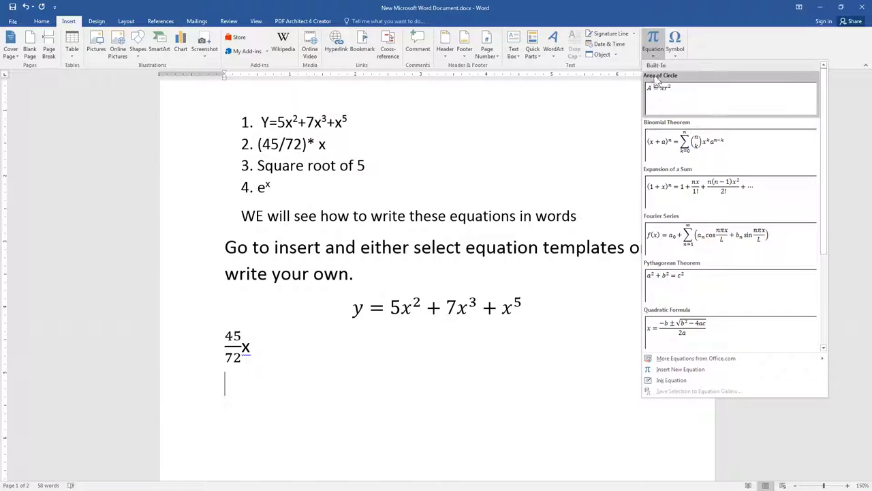
click(681, 369)
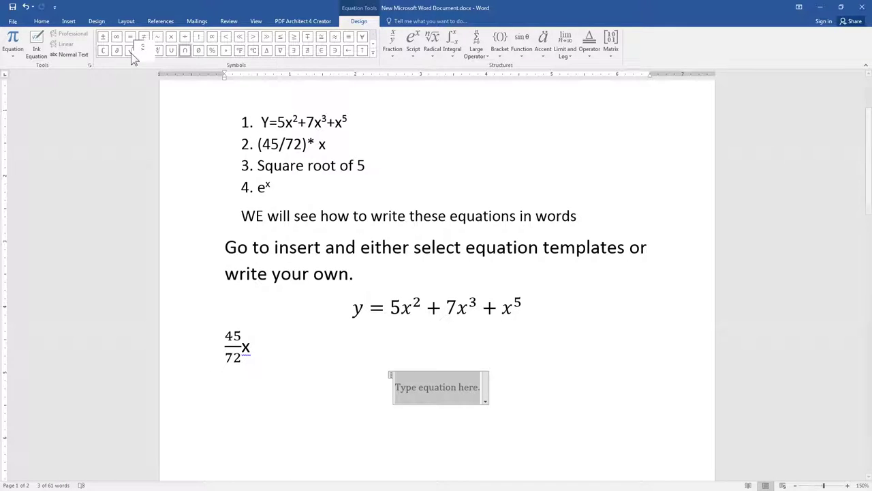
Step: Enter √5 + ∛4 + ∜16 with x = using the square, cube and fourth-root symbols
click(130, 52)
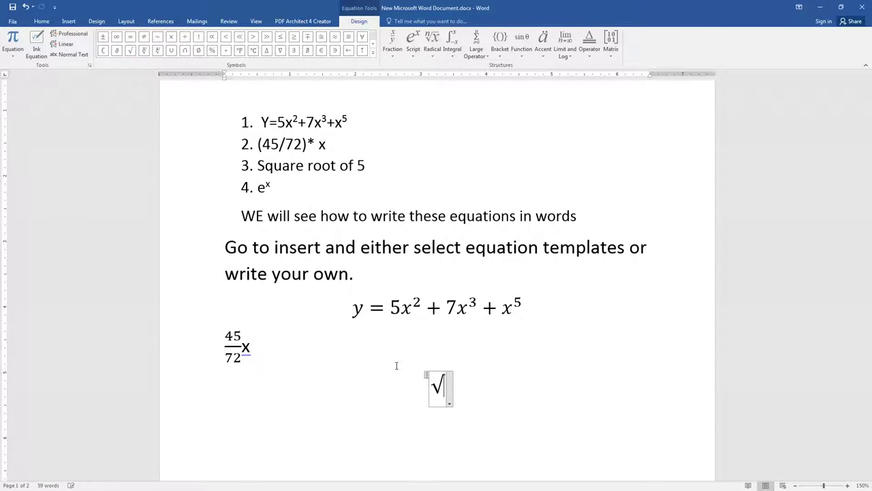
text(5 )
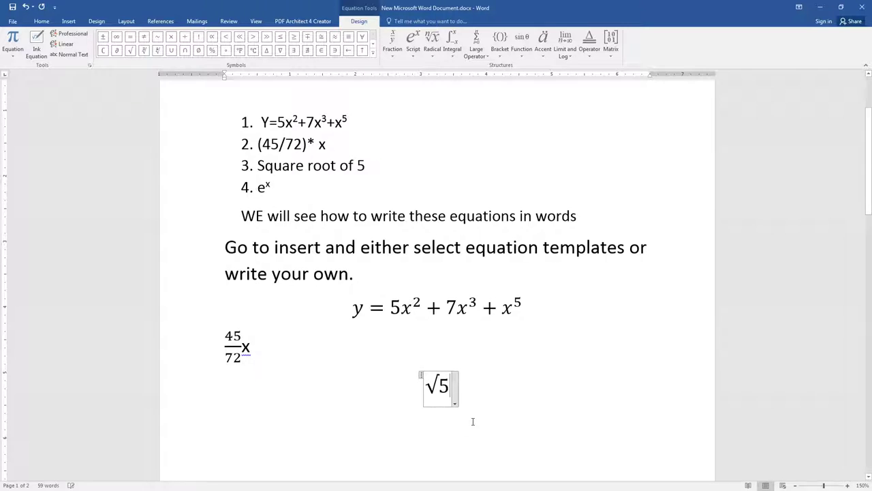
text(+)
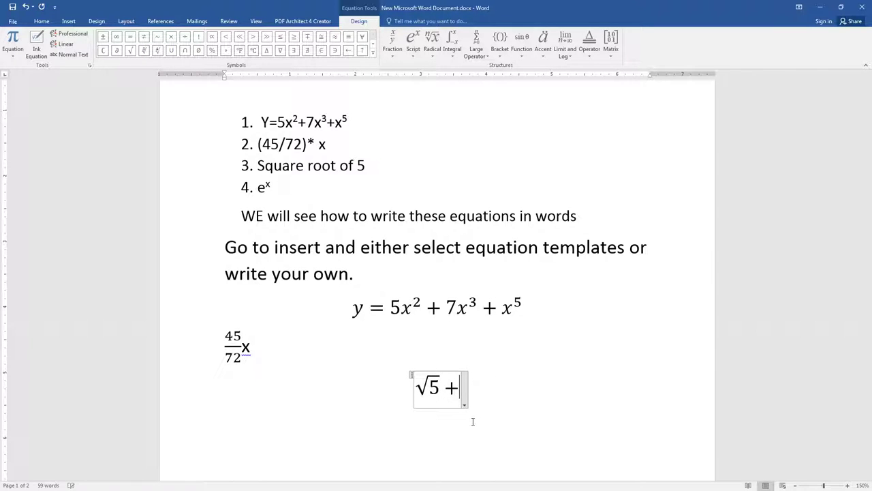
click(144, 50)
text(4 )
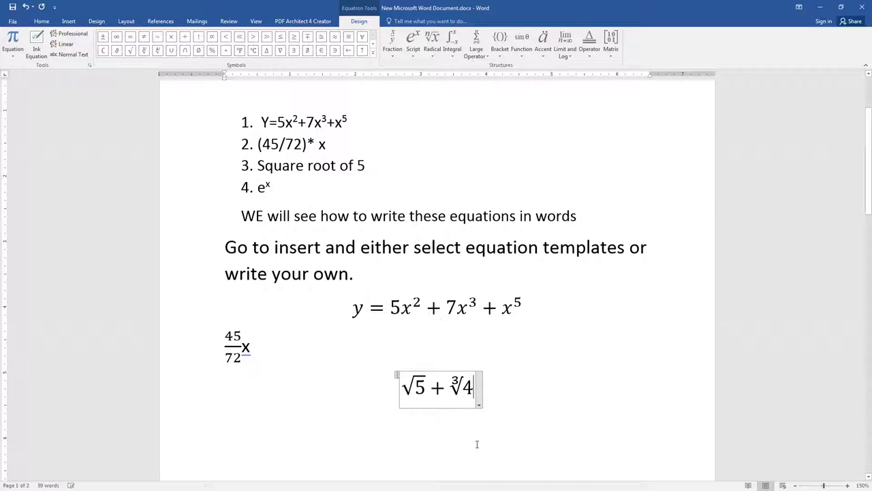
text(+)
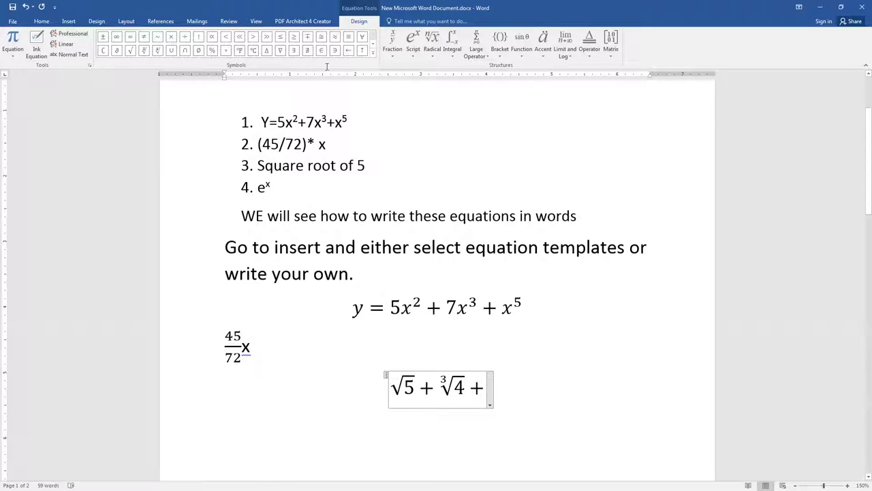
click(156, 51)
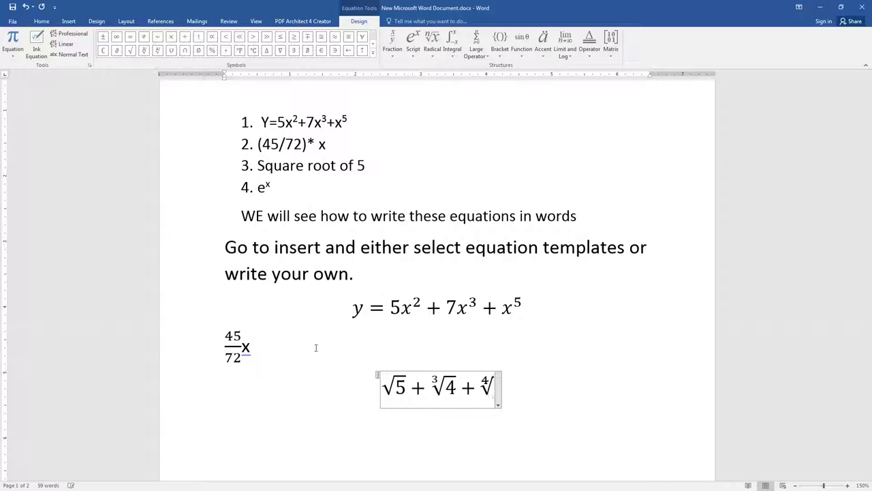
text(1)
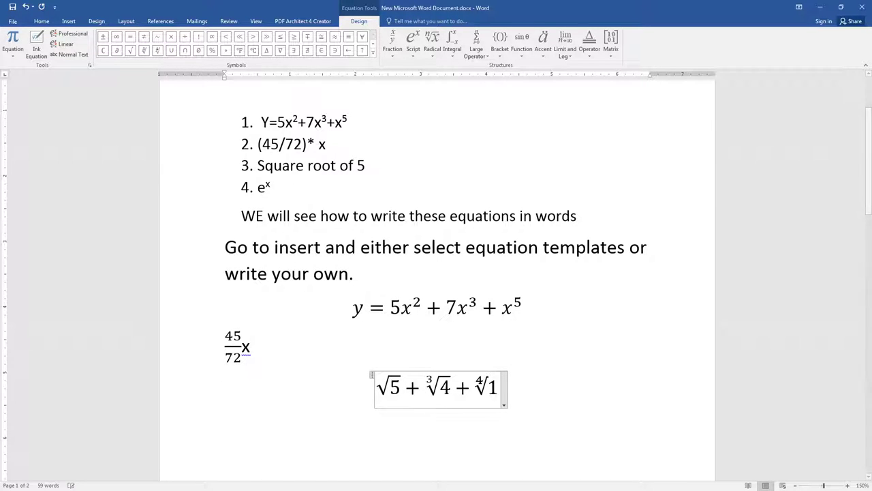
text(6)
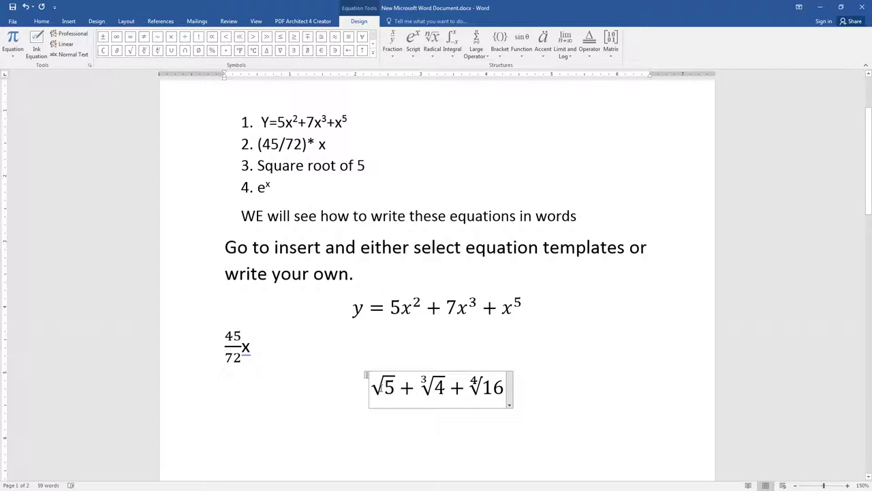
text(x=)
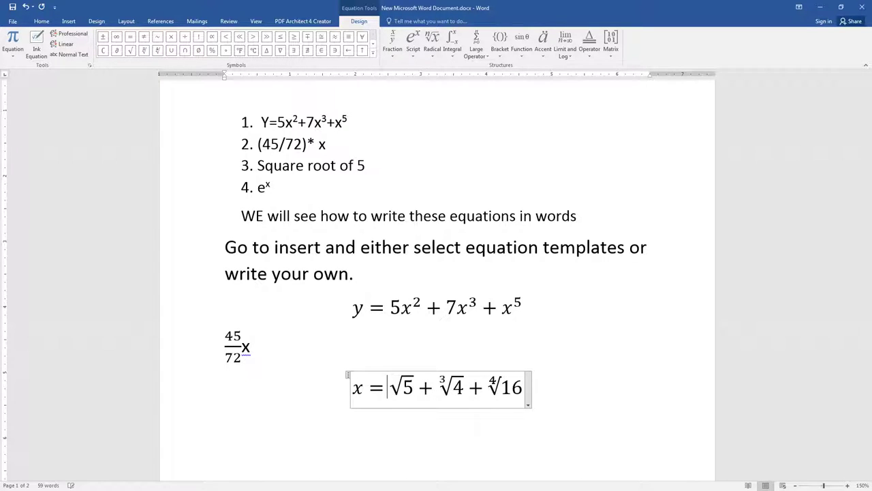
click(588, 386)
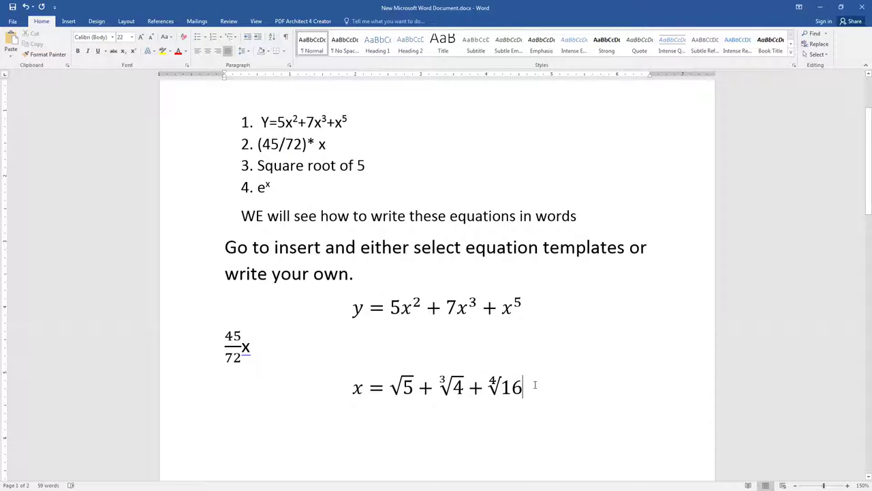
Step: Insert a new equation with an nth-root template, index 10 and radicand 25
click(69, 21)
click(652, 55)
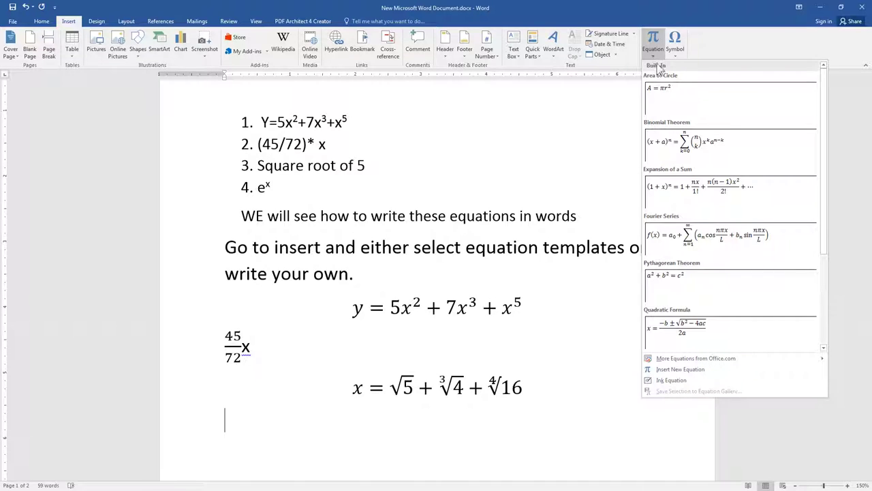
click(679, 369)
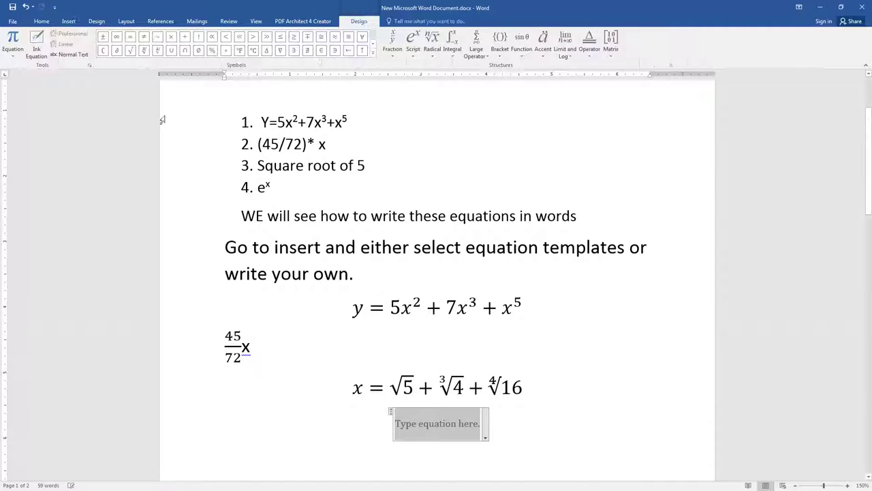
click(433, 51)
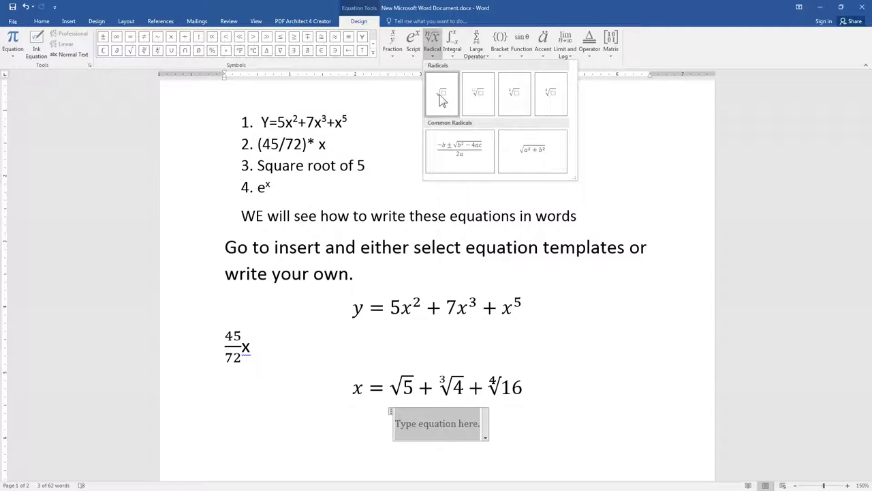
click(488, 104)
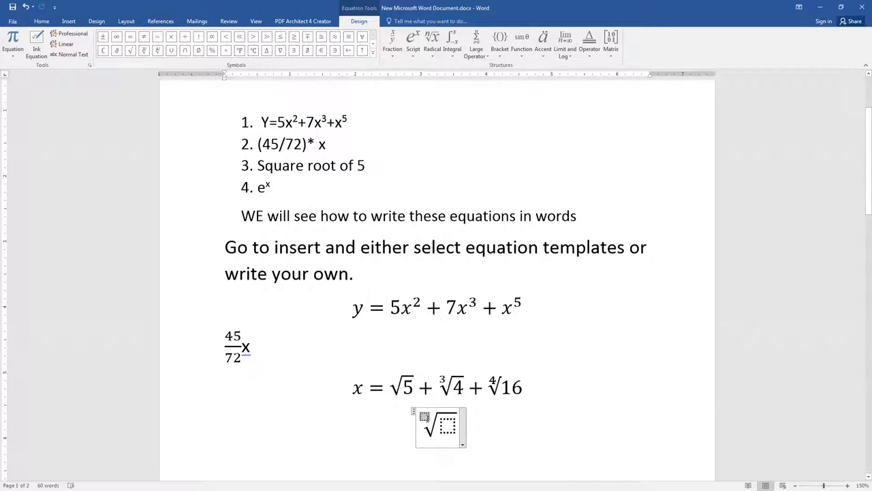
text(10)
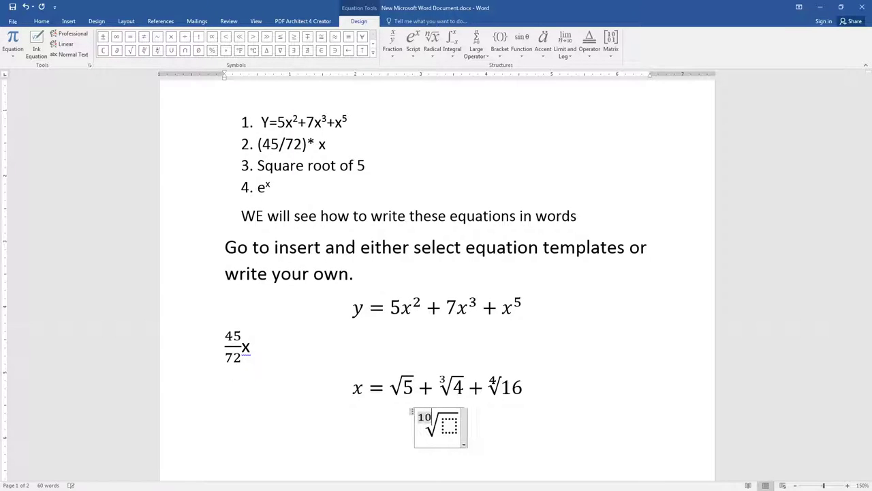
click(449, 428)
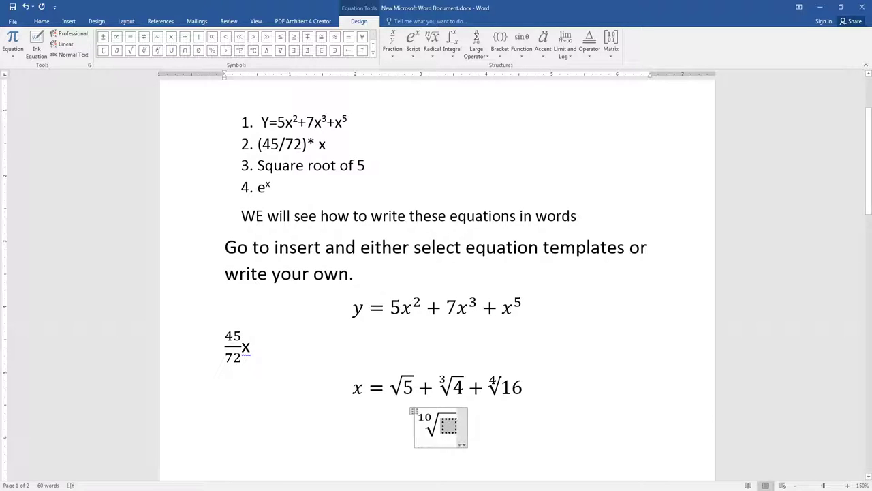
text(25)
click(492, 455)
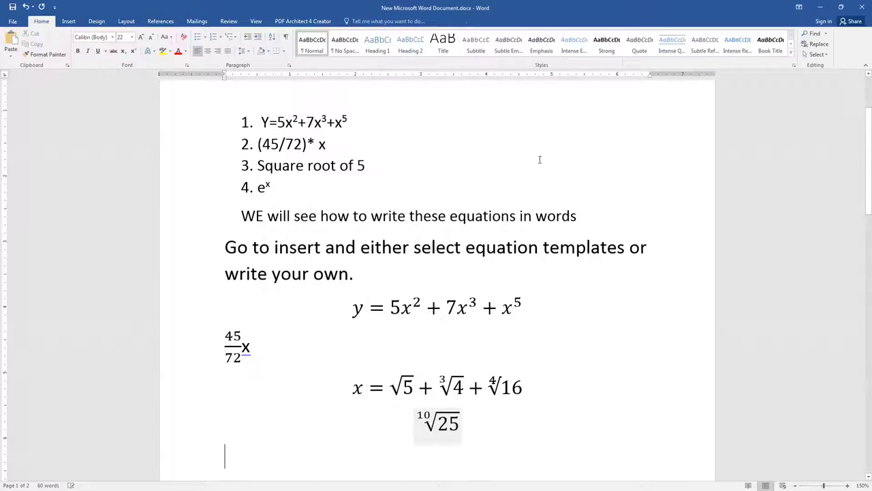
Step: Insert a new equation containing an integral with upper and lower limits
click(69, 21)
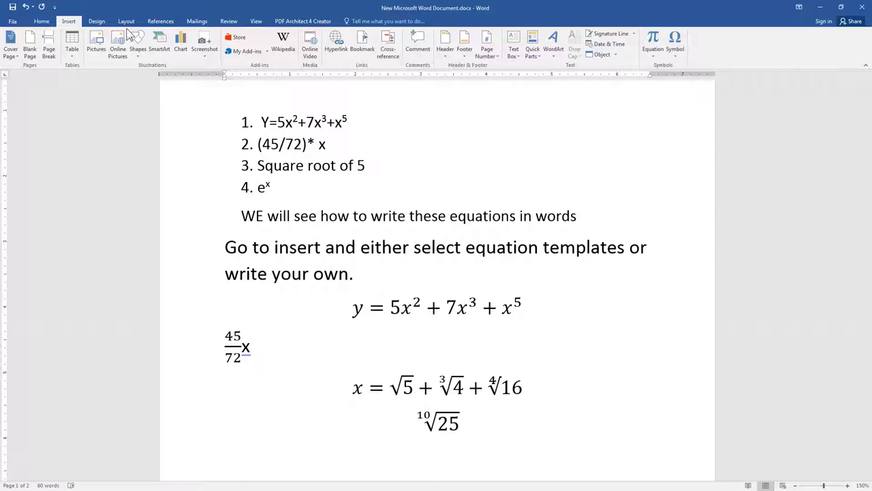
click(655, 49)
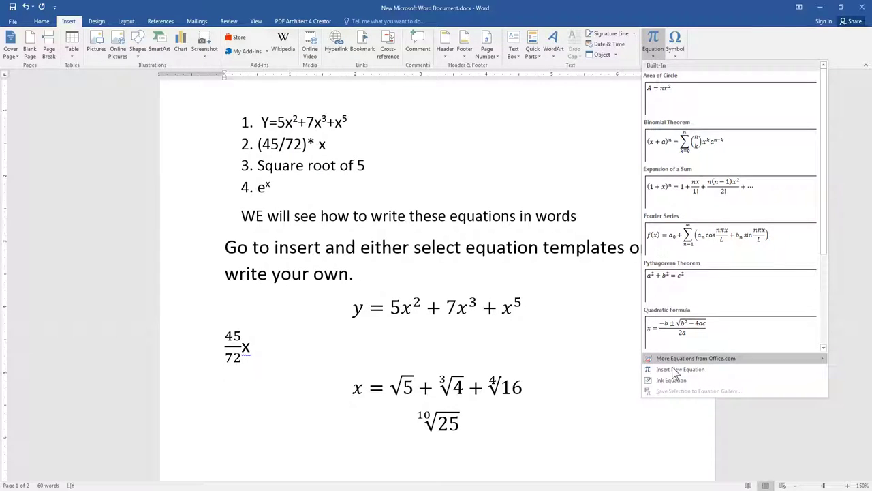
click(675, 369)
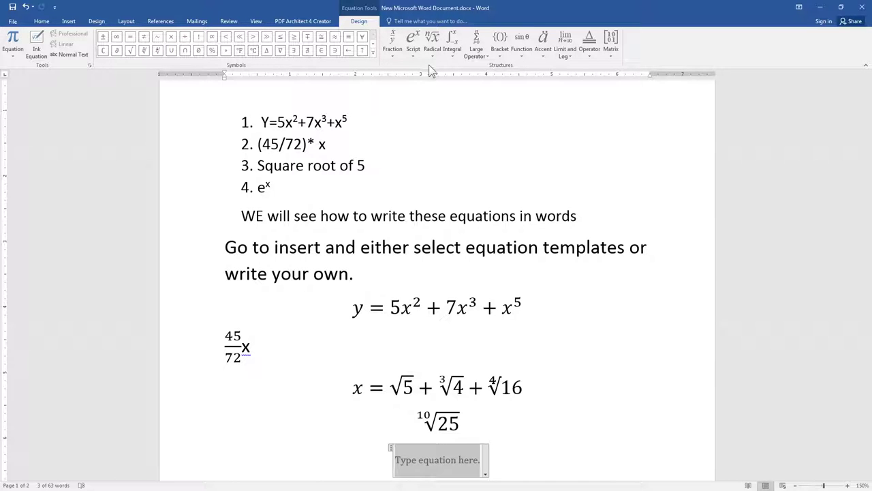
click(452, 51)
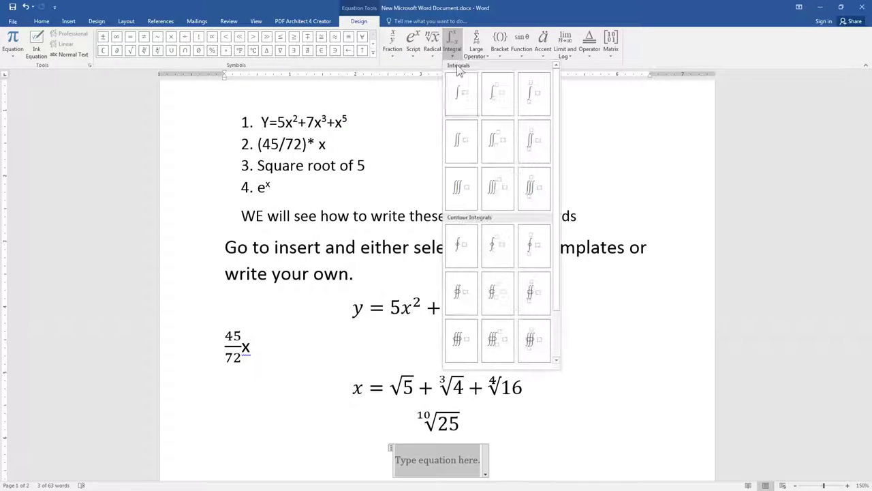
click(497, 94)
scroll(484, 467, down, 2)
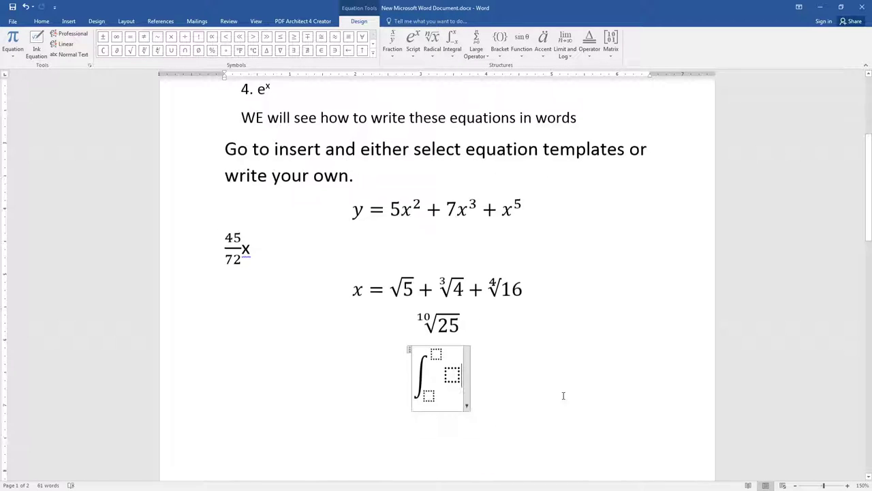
scroll(514, 396, down, 1)
Step: Fill the integral with upper limit n, lower limit 1 and integrand a + bx
click(434, 293)
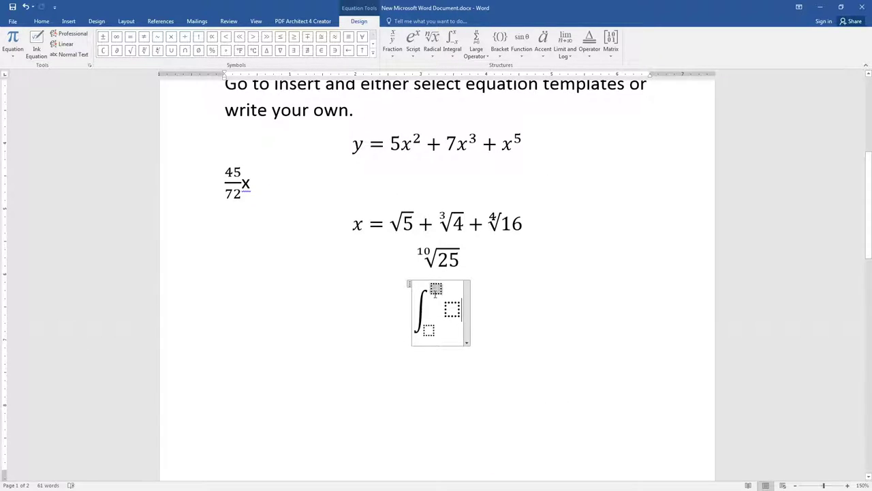
text(n)
click(430, 326)
text(1)
click(451, 306)
text(a + bx)
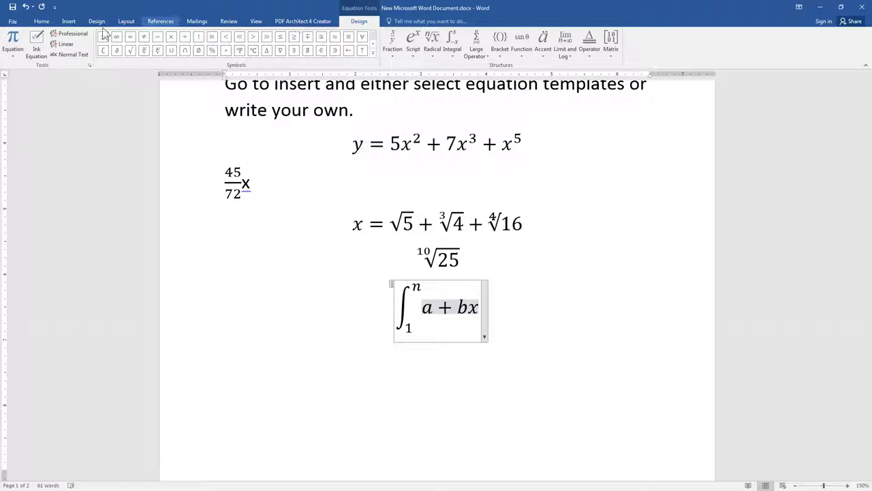
click(13, 53)
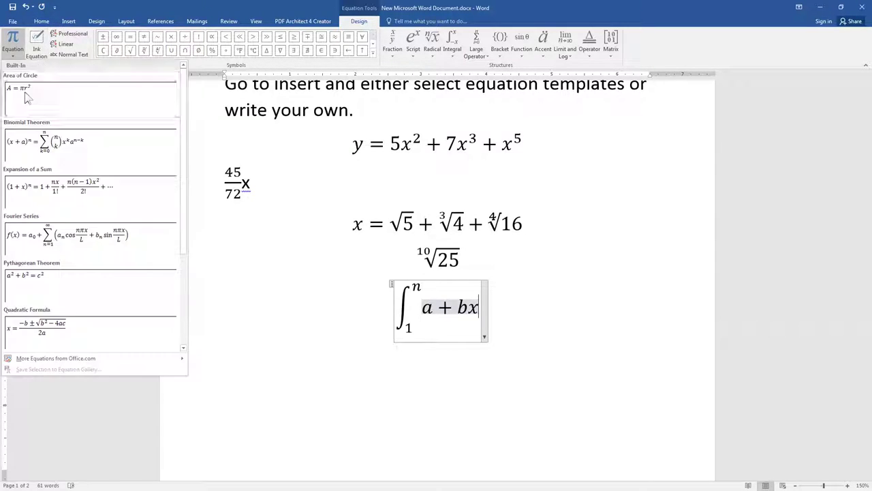
click(42, 21)
click(516, 315)
key(Down)
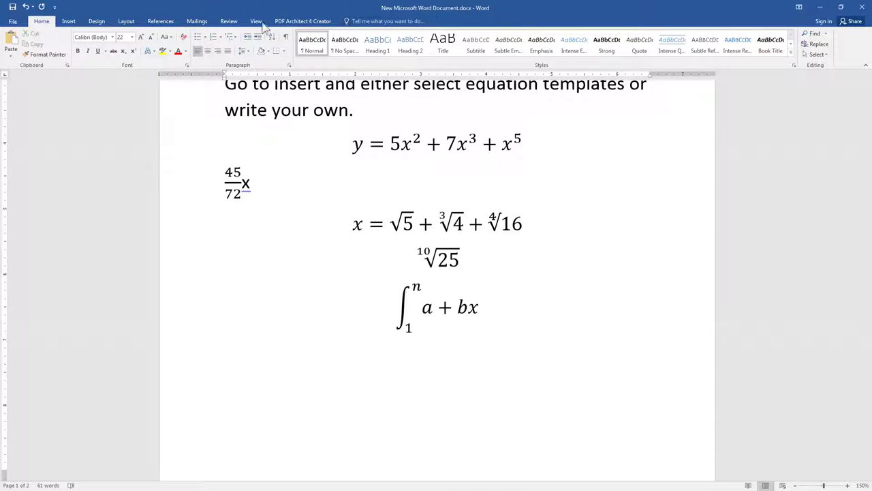
Step: Insert a new equation with a summation template having upper and lower limits
click(69, 21)
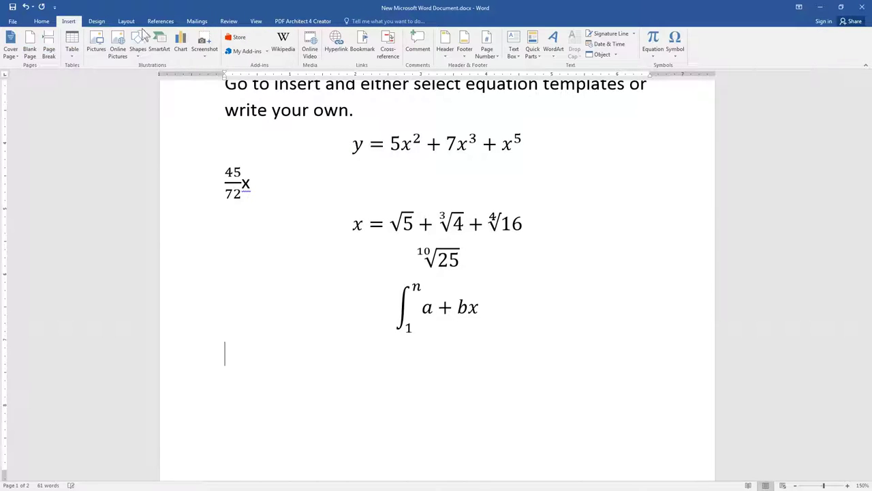
click(653, 55)
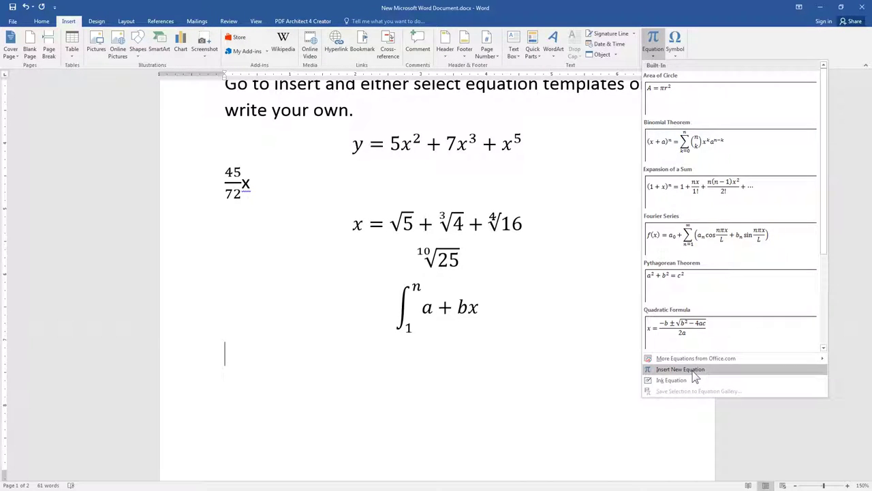
click(681, 369)
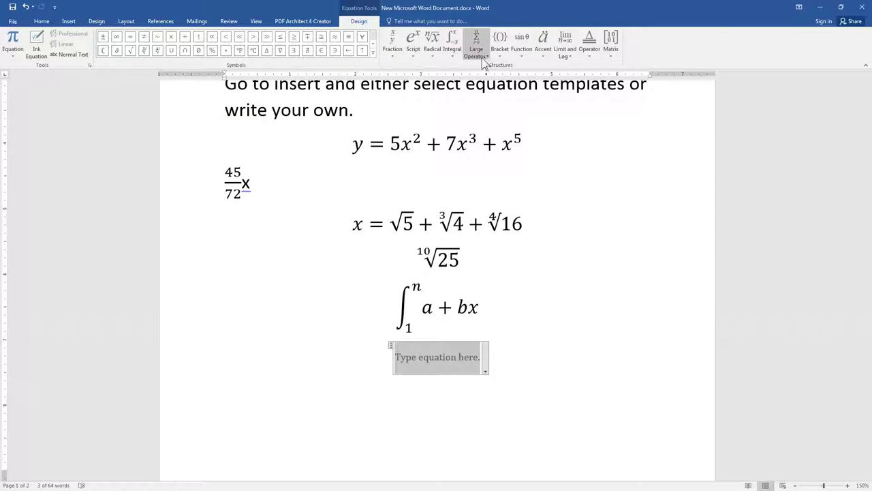
click(488, 58)
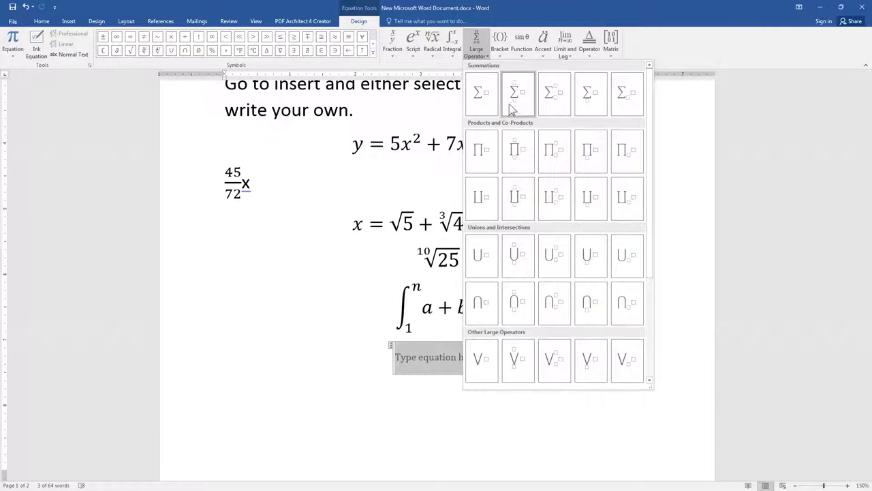
click(520, 104)
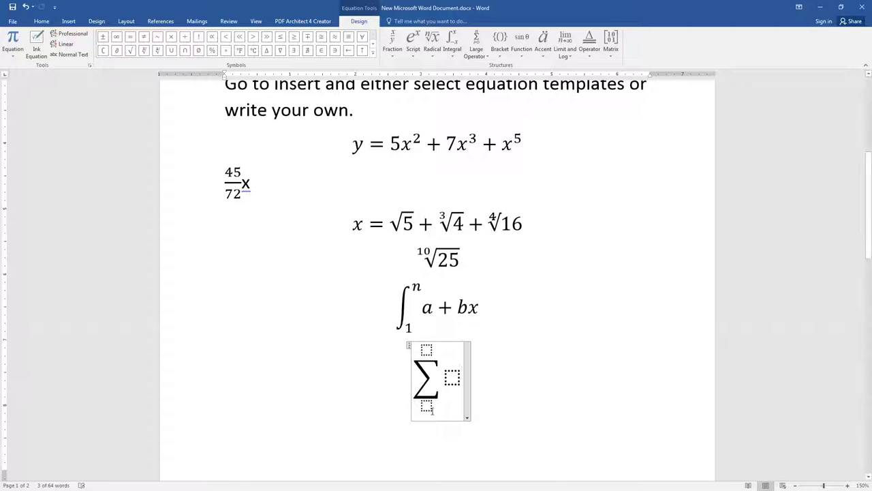
Step: Set the summation limits to n and 1 and add the term (a + bx)
text(a)
key(Up)
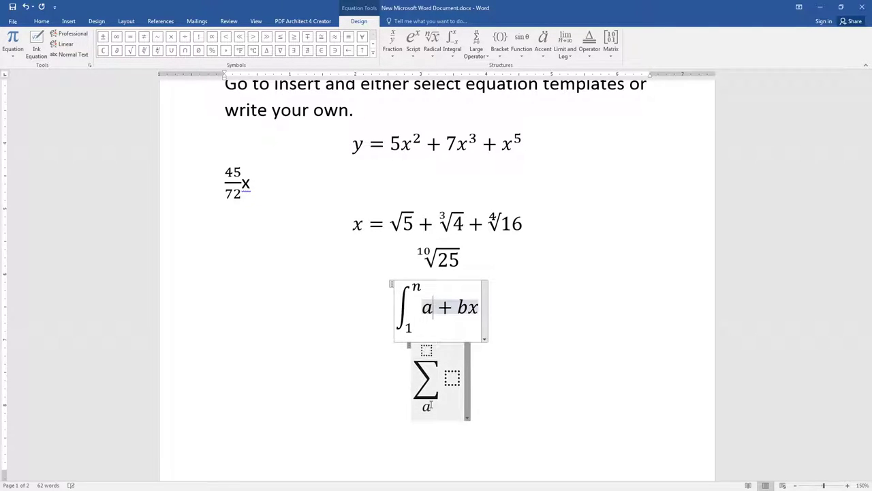
key(Down)
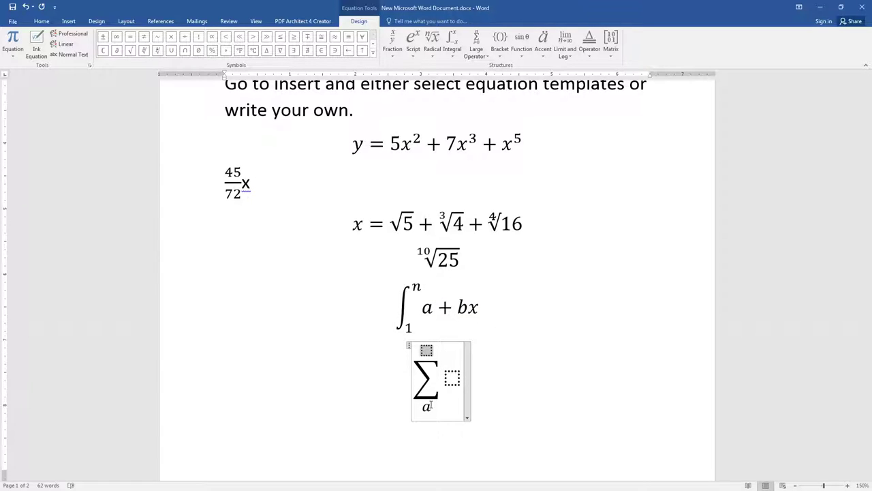
text(n)
click(424, 405)
text(1)
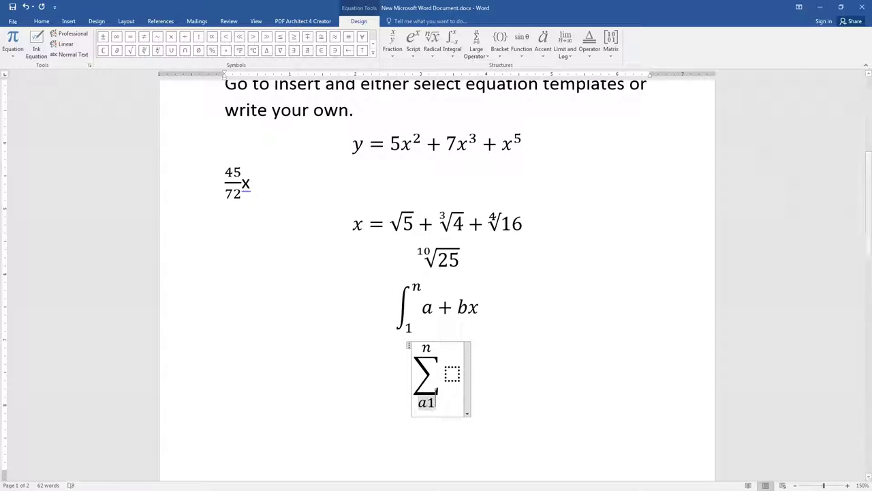
key(BackSpace)
click(454, 375)
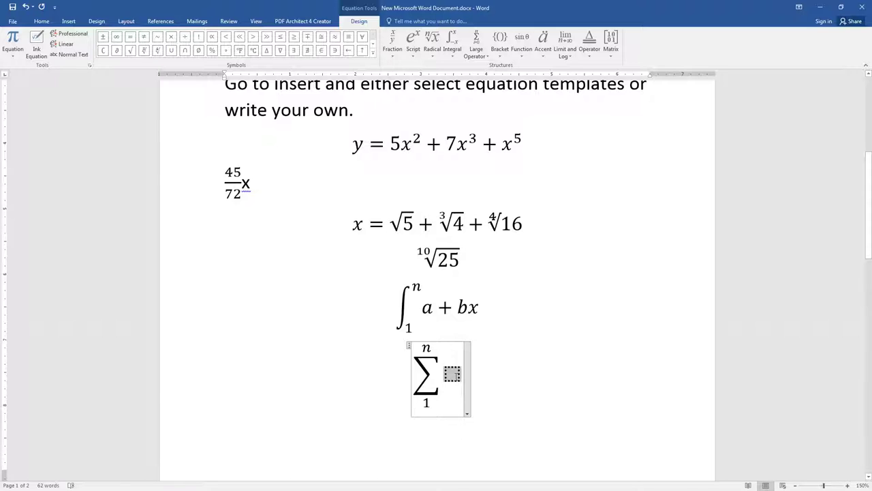
text(()
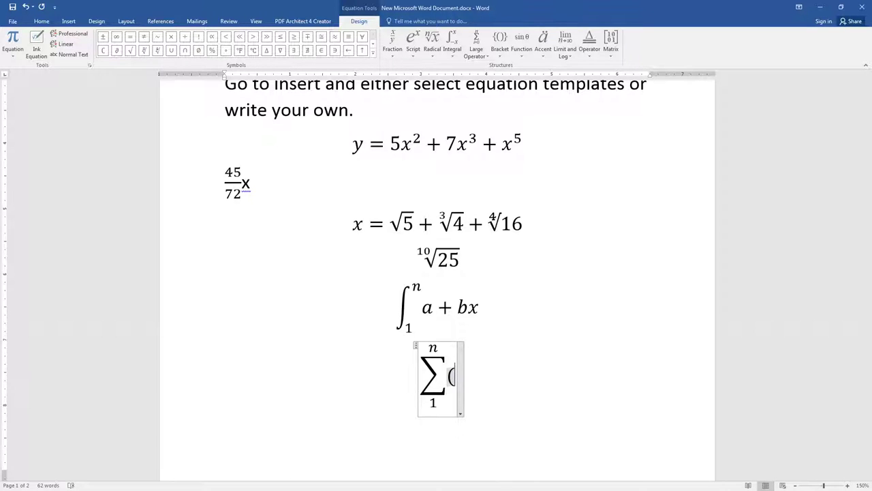
text(a + bx))
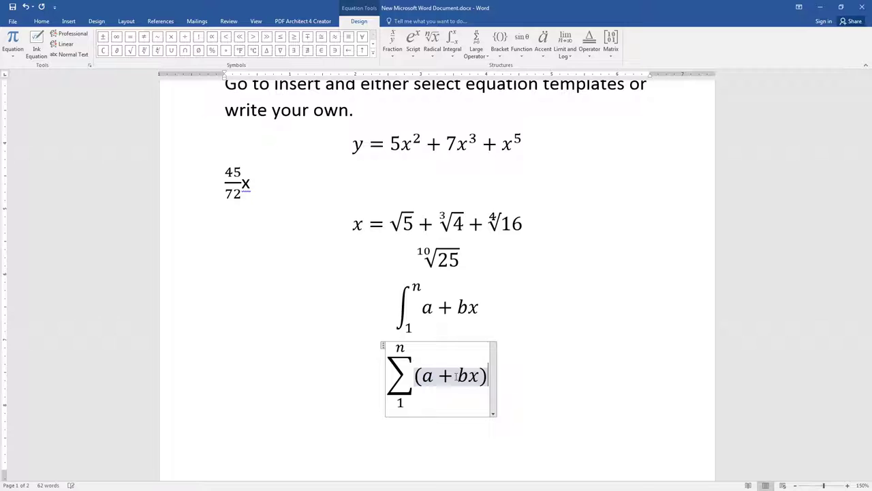
click(528, 393)
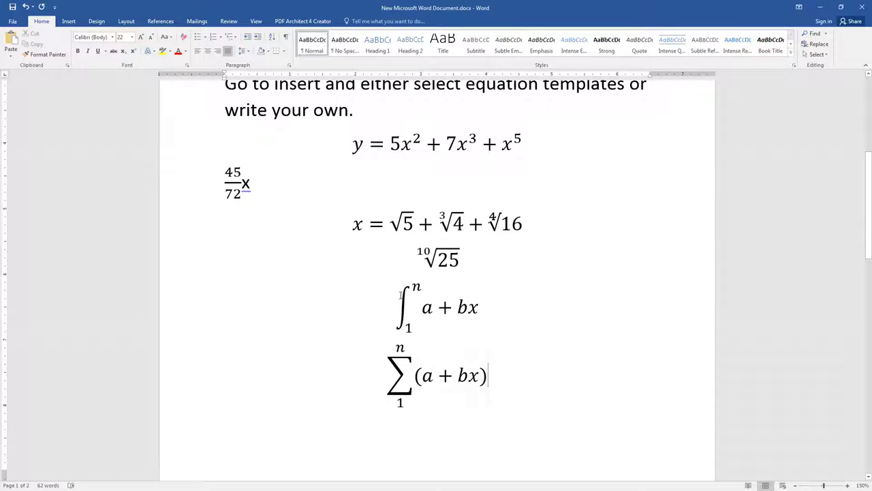
click(563, 421)
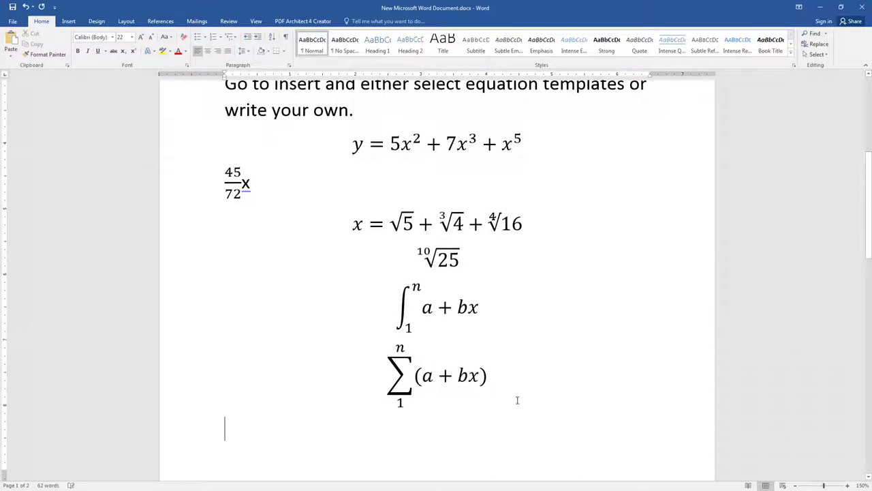
Step: Change the summation's term from (a + bx) to (a + bc)
click(483, 377)
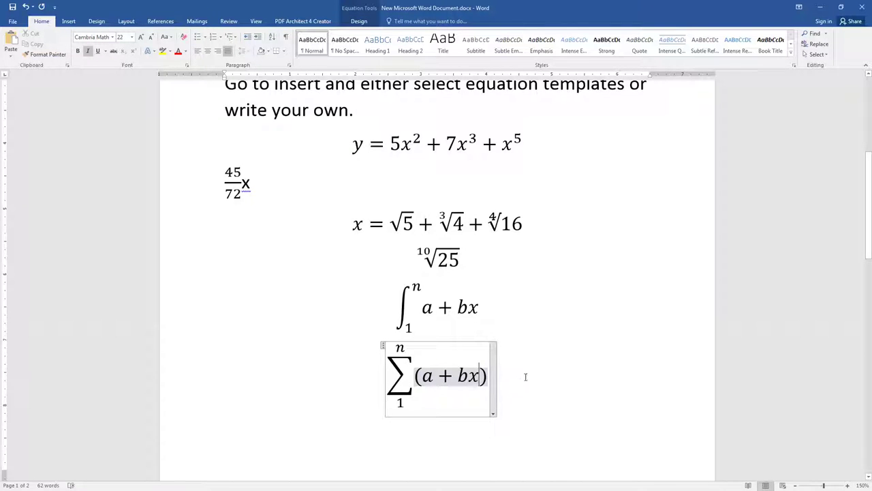
key(BackSpace)
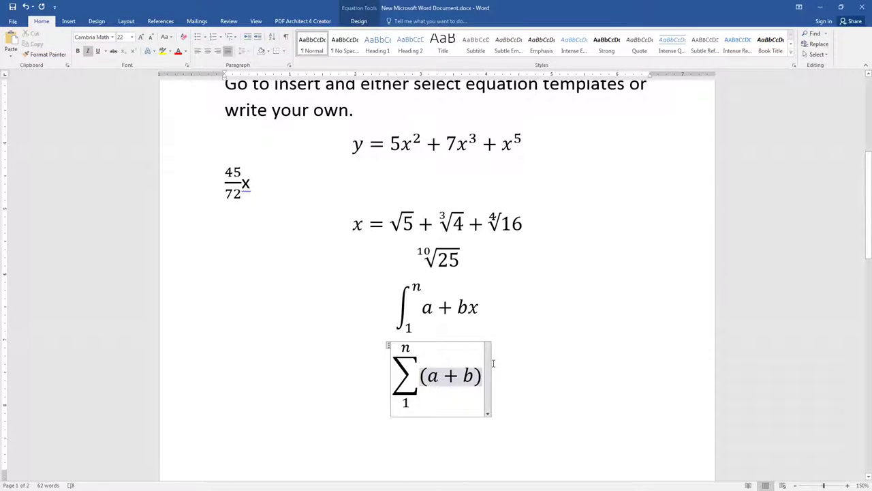
text(c)
click(618, 409)
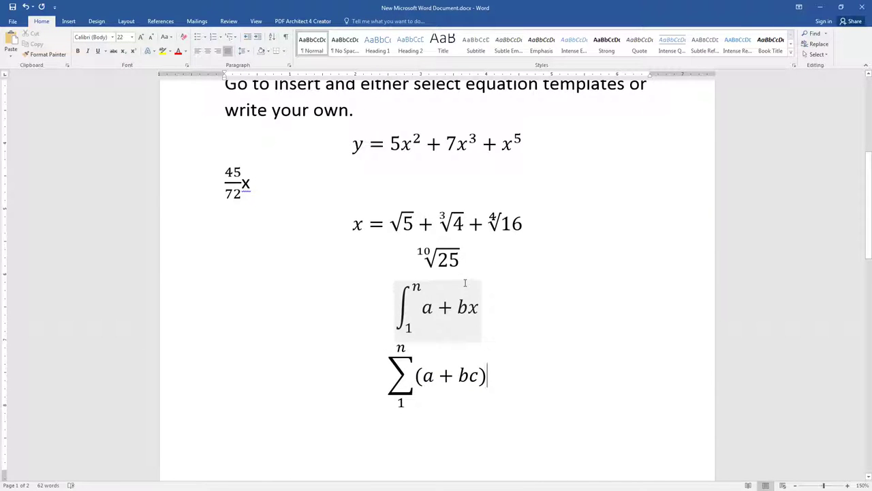
Step: Try joining the summation onto the integral, undo it, then select the whole summation equation
click(486, 309)
key(Delete)
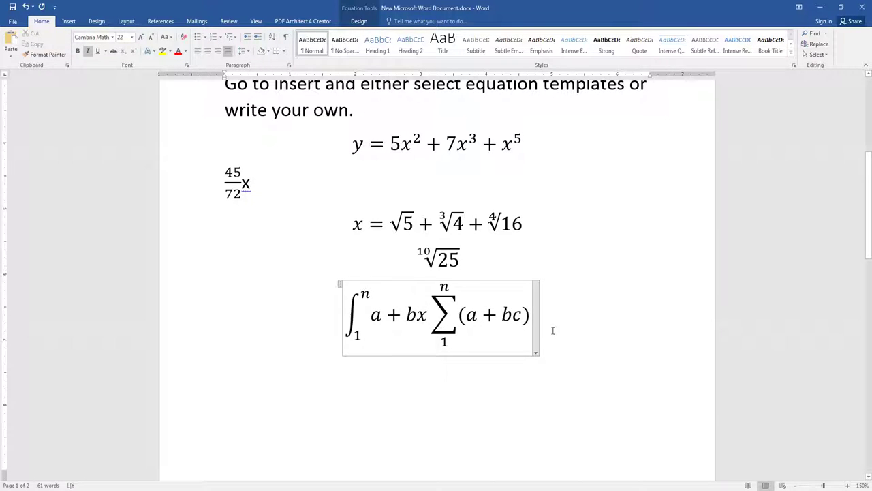
key(ctrl+z)
click(523, 346)
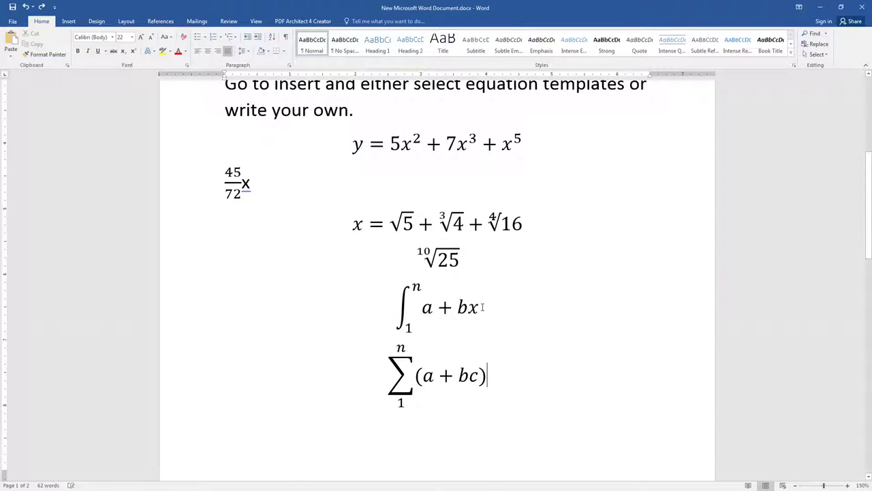
click(483, 392)
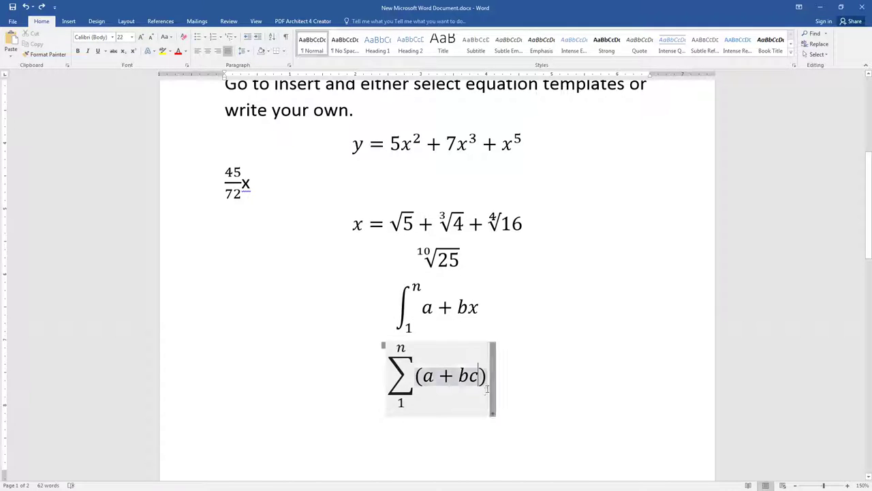
click(492, 390)
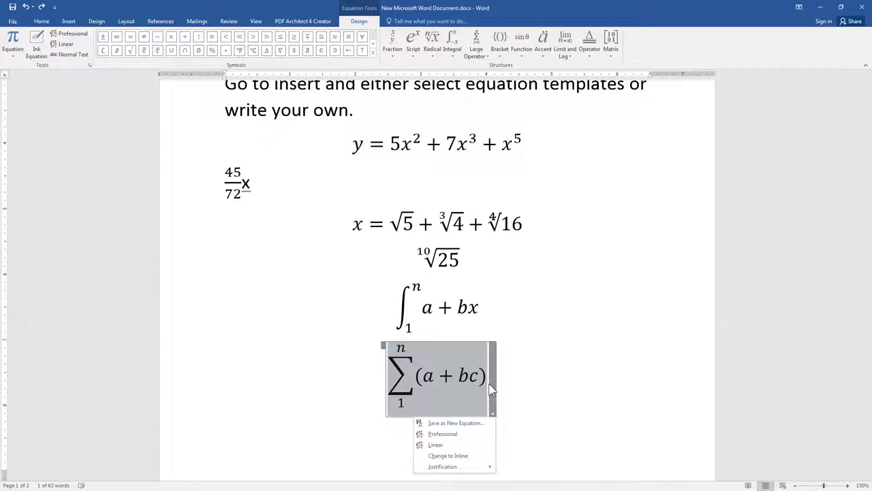
key(Escape)
Step: Delete the summation equation and add 'and' after 'equation' in the first note on page 2
key(Delete)
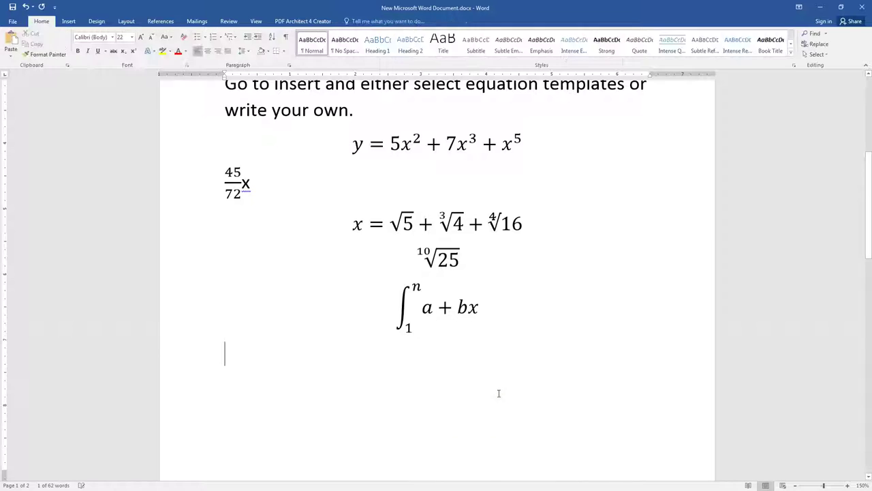
scroll(488, 399, down, 3)
scroll(420, 392, down, 3)
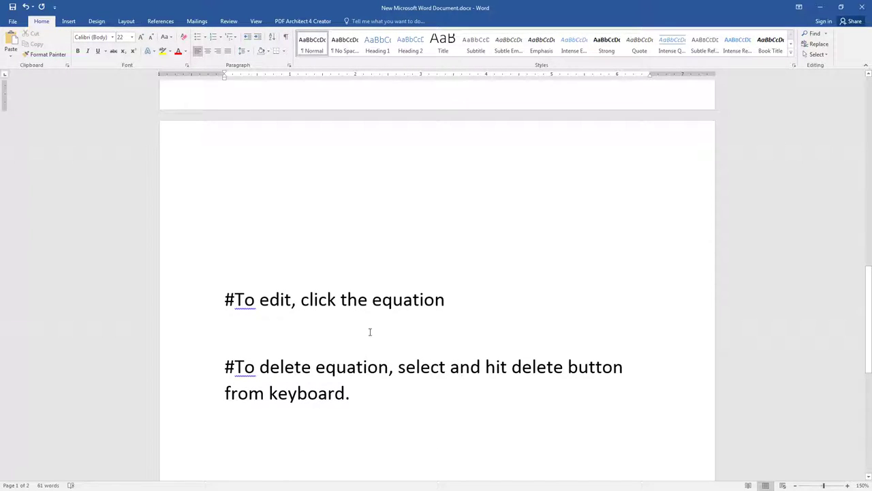
drag(444, 300, 260, 300)
click(447, 301)
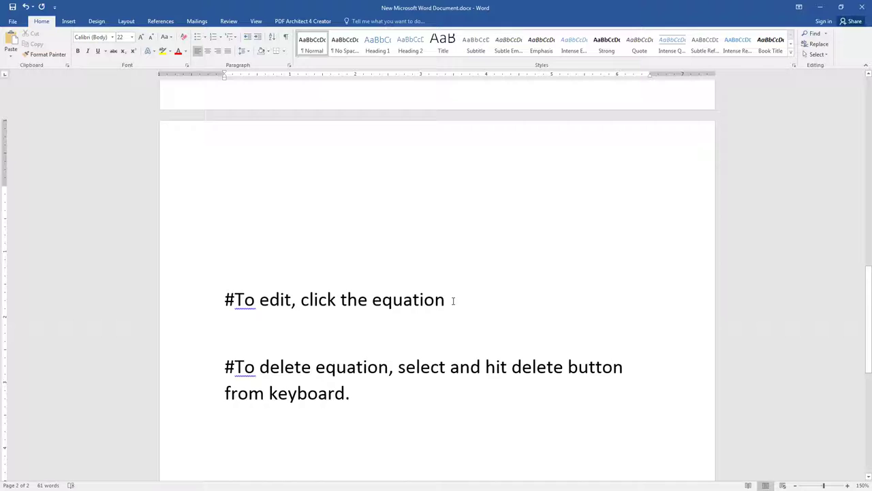
text(and edit)
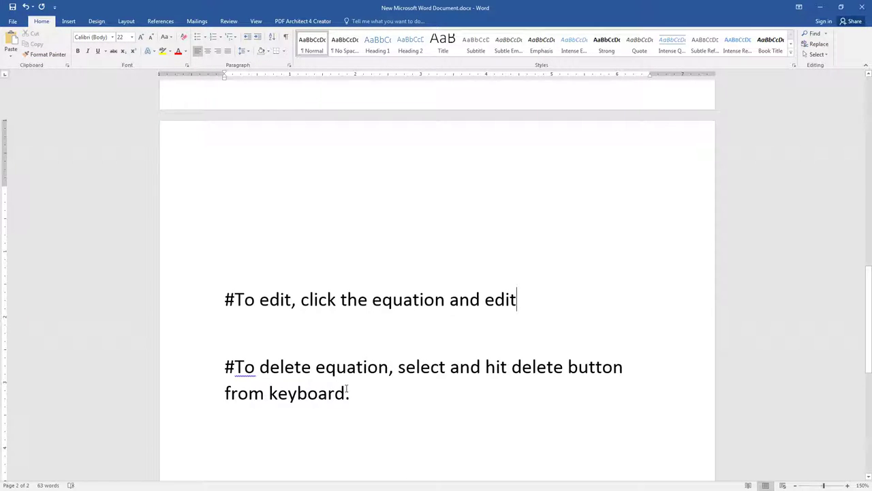
Step: Select the delete-equation note and save the document
drag(323, 389, 225, 367)
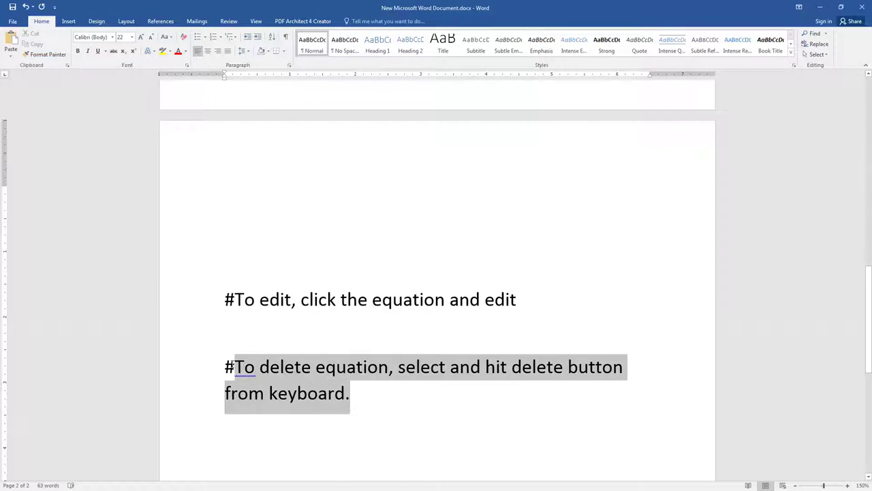
click(12, 8)
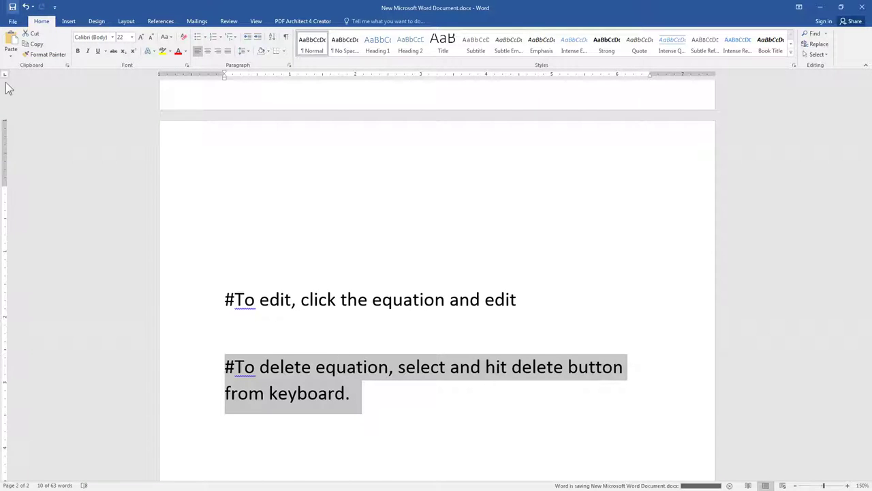
click(410, 329)
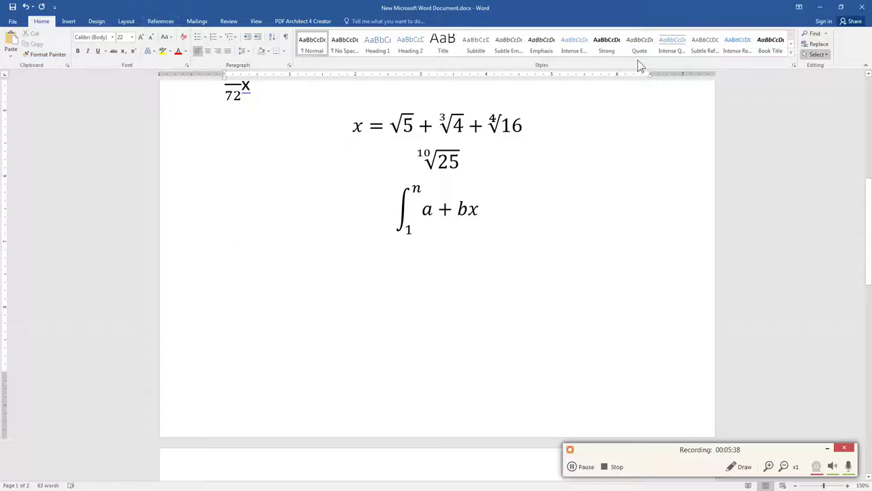
Step: Insert a new equation below the integral reading sin⁻¹ 60° with a degree sign
click(68, 22)
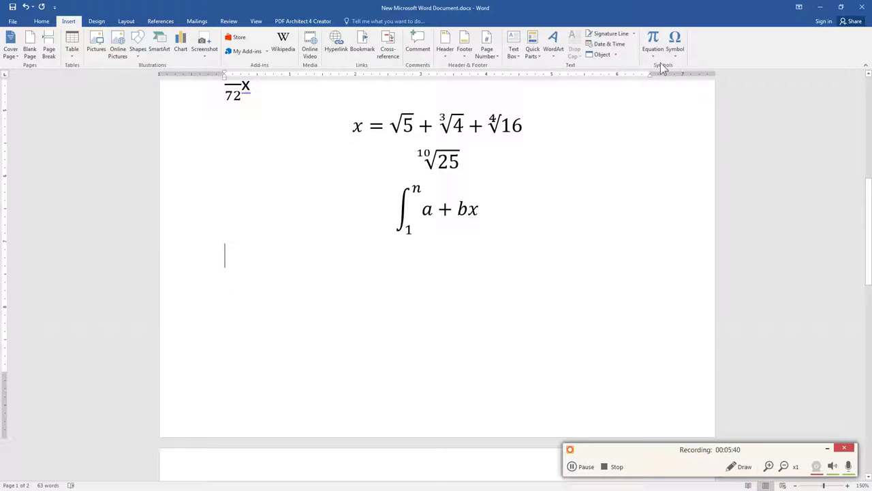
click(652, 40)
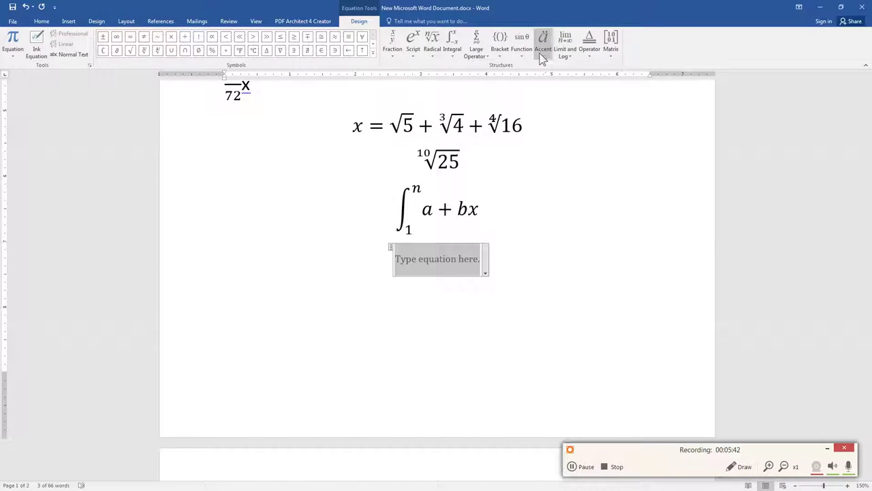
click(526, 59)
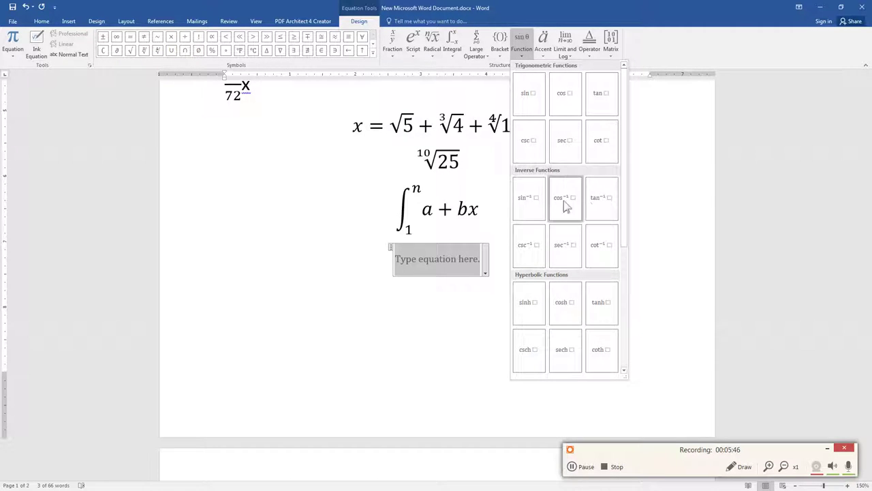
click(527, 210)
click(464, 257)
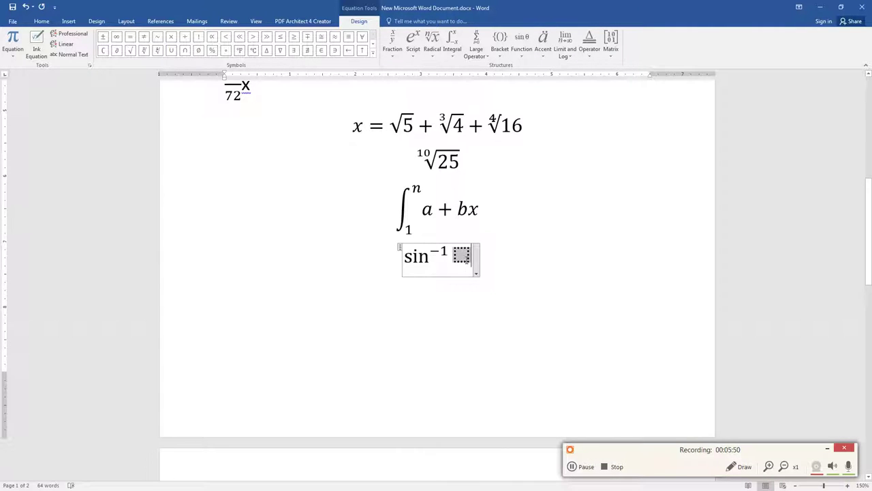
text(60)
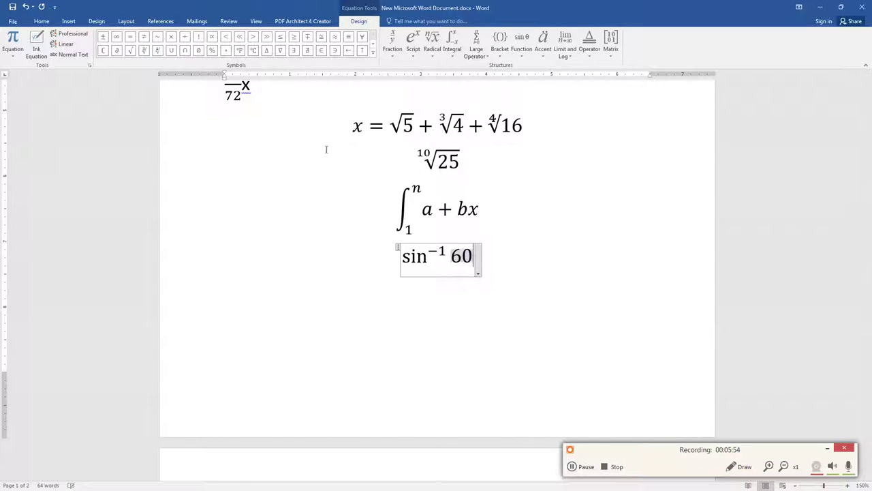
click(226, 50)
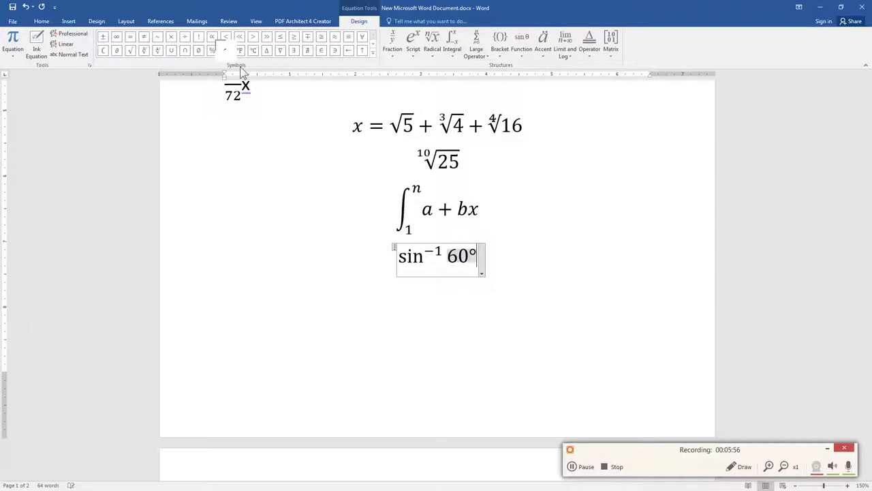
click(523, 275)
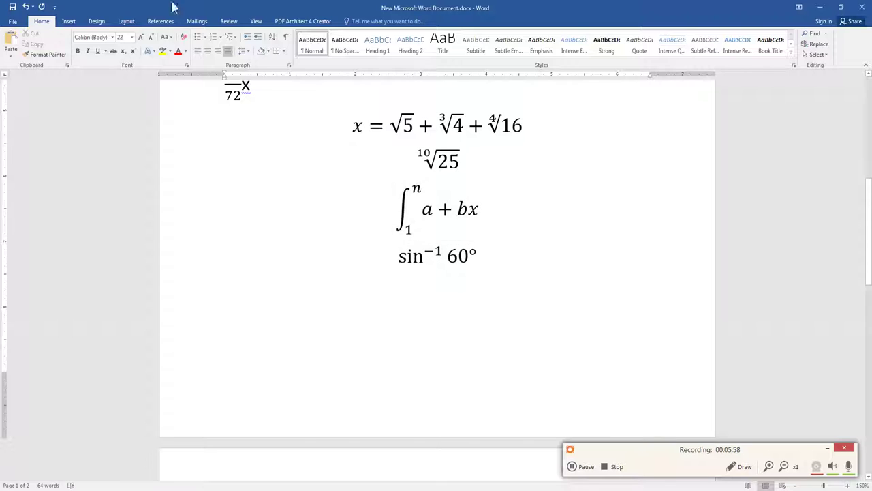
click(69, 21)
Step: Append an empty 3×2 matrix to the sin⁻¹ 60° equation
click(653, 43)
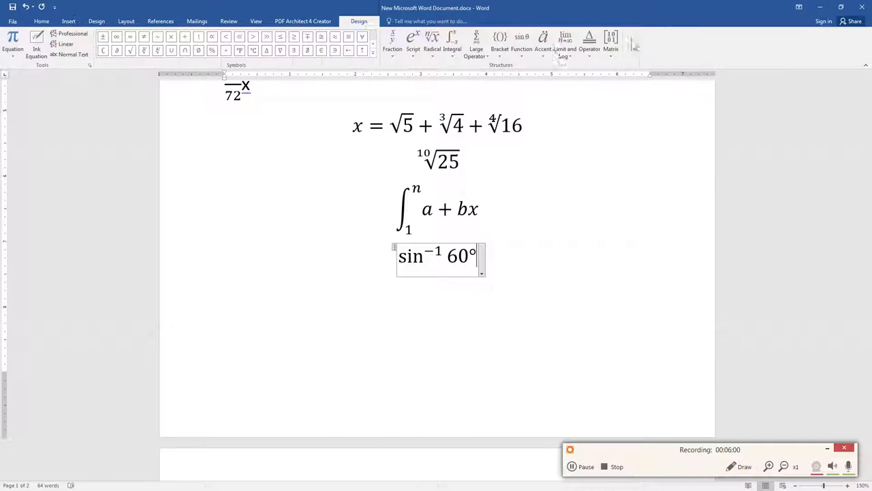
click(570, 46)
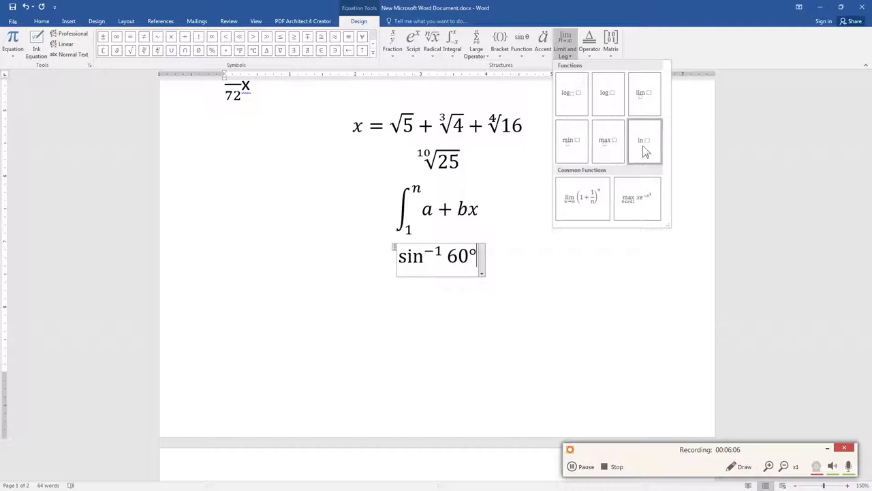
click(590, 42)
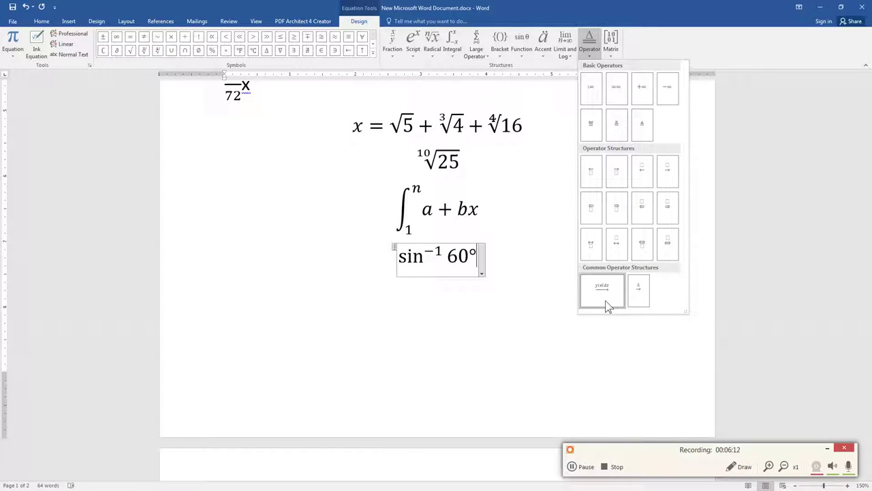
click(611, 42)
click(611, 43)
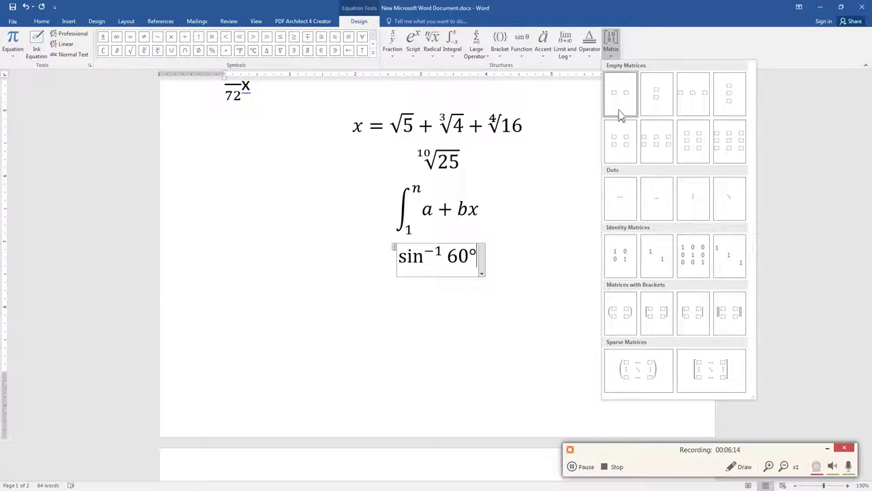
click(694, 151)
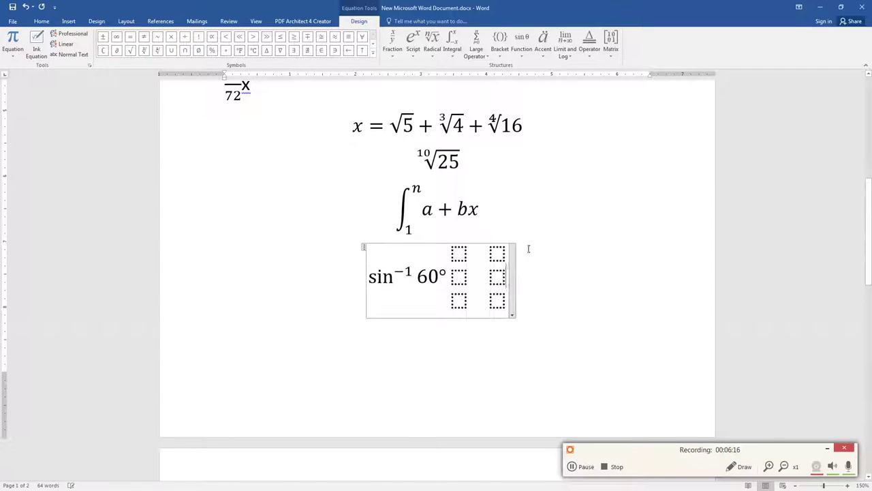
Step: Fill the matrix with 1 2 / 3 4 / 5 6
click(447, 276)
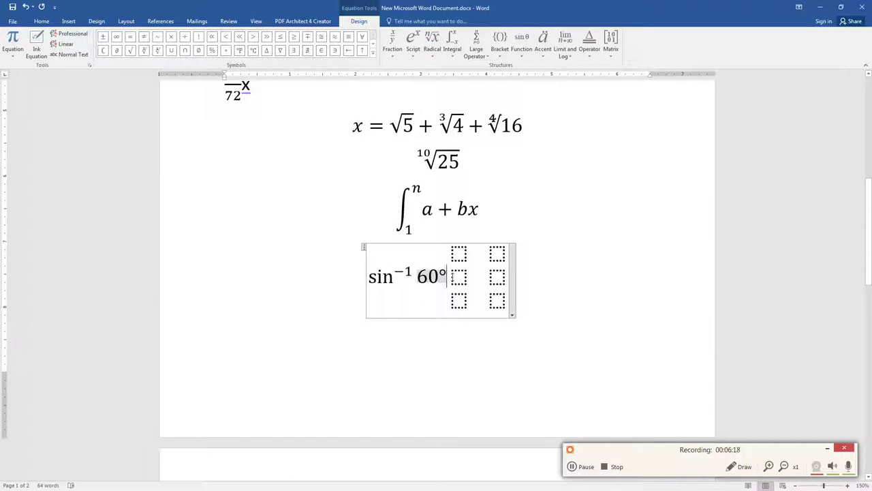
click(462, 254)
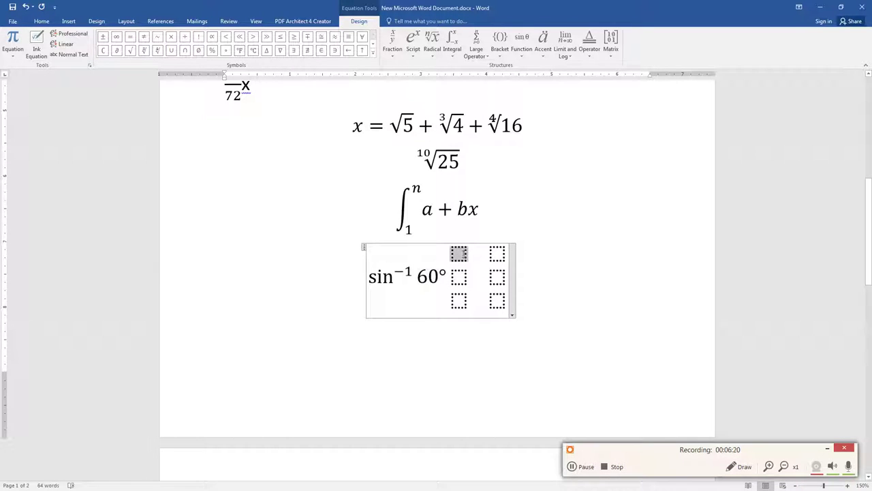
text(1)
click(496, 254)
text(2)
click(460, 275)
text(3)
key(Right)
text(4)
click(456, 303)
text(5 )
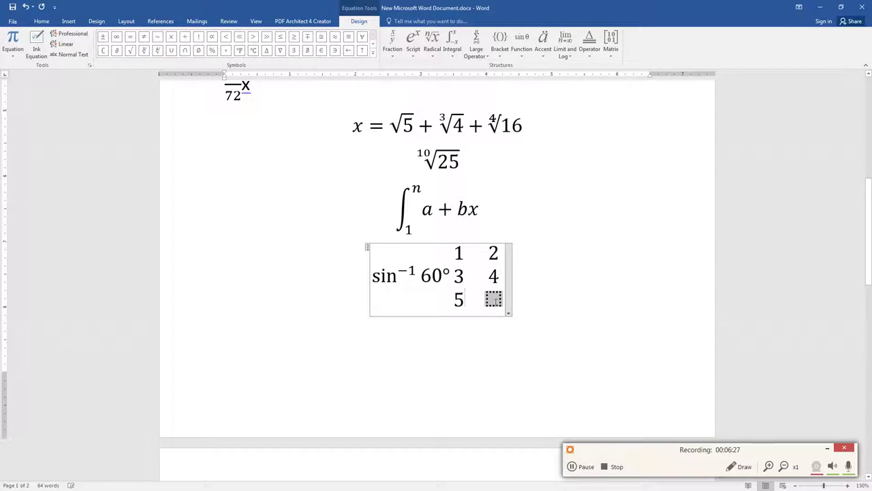
text(6)
click(536, 308)
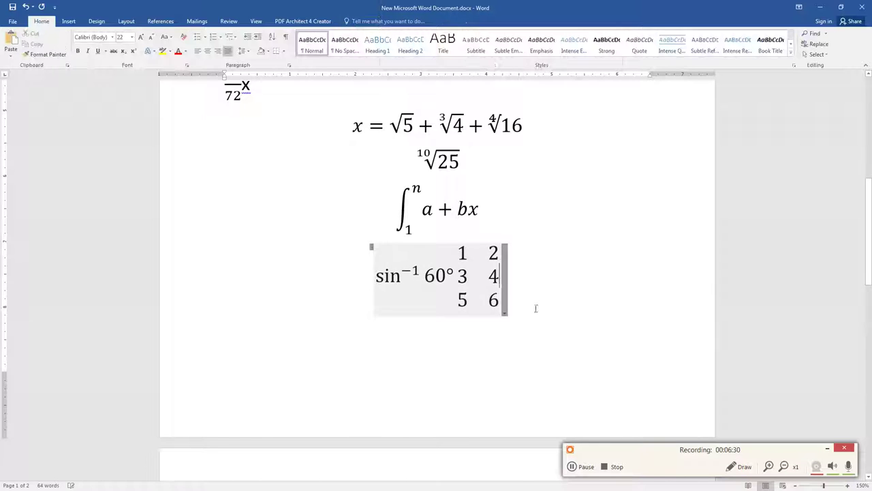
Step: Leave the matrix equation and move to the empty line below it
click(451, 274)
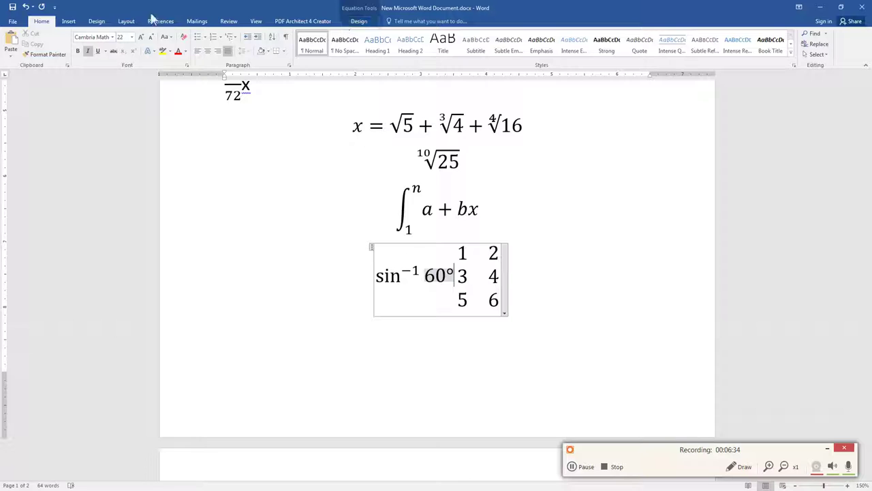
click(69, 22)
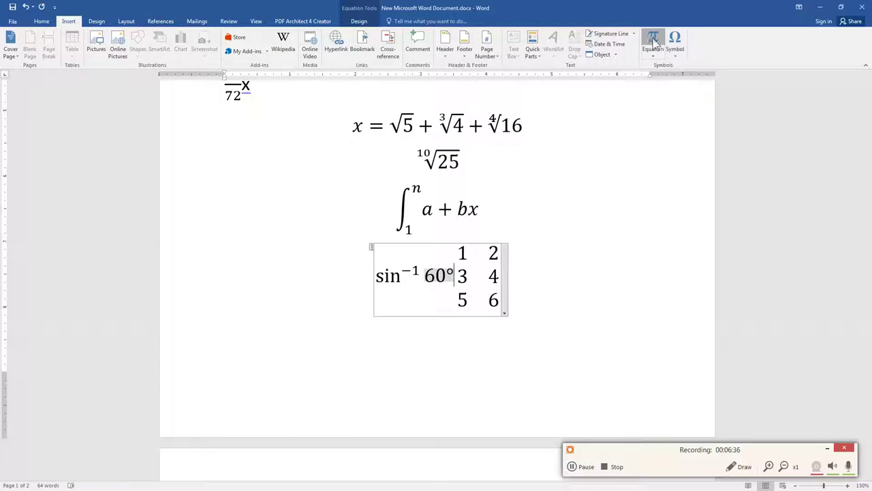
click(650, 41)
click(572, 302)
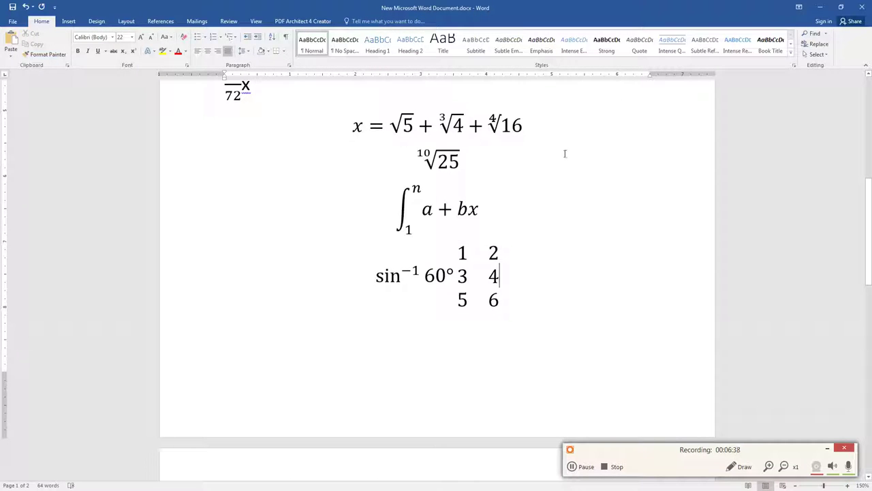
click(396, 357)
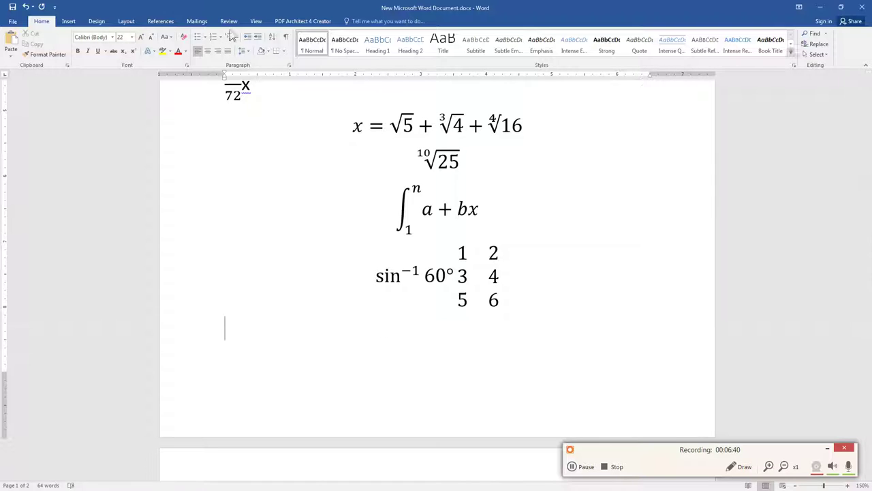
Step: Insert a new equation below containing a 2×2 matrix in parentheses
click(68, 21)
click(654, 43)
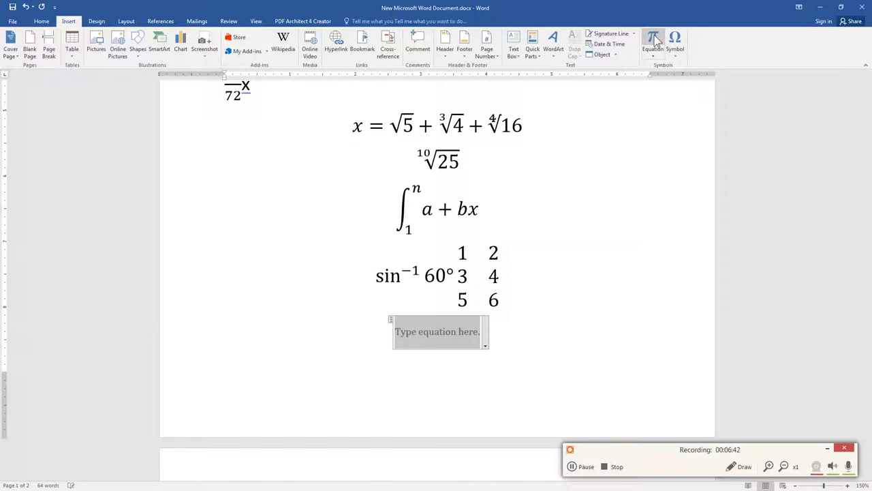
click(611, 58)
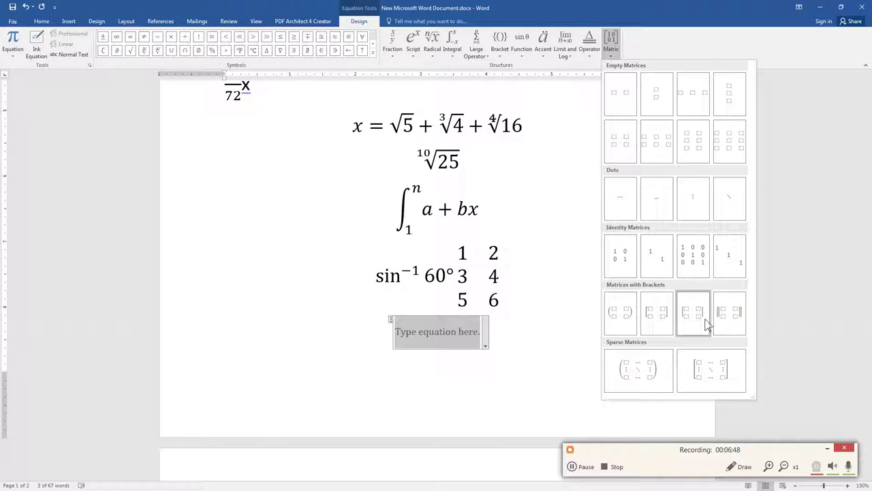
click(632, 322)
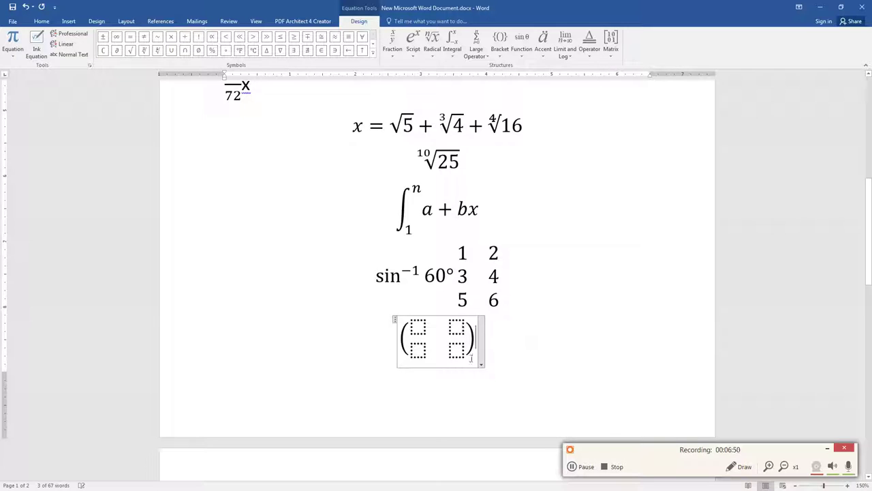
Step: Fill the parenthesised matrix cells with a, b, c, d
text(a)
click(457, 327)
text(b)
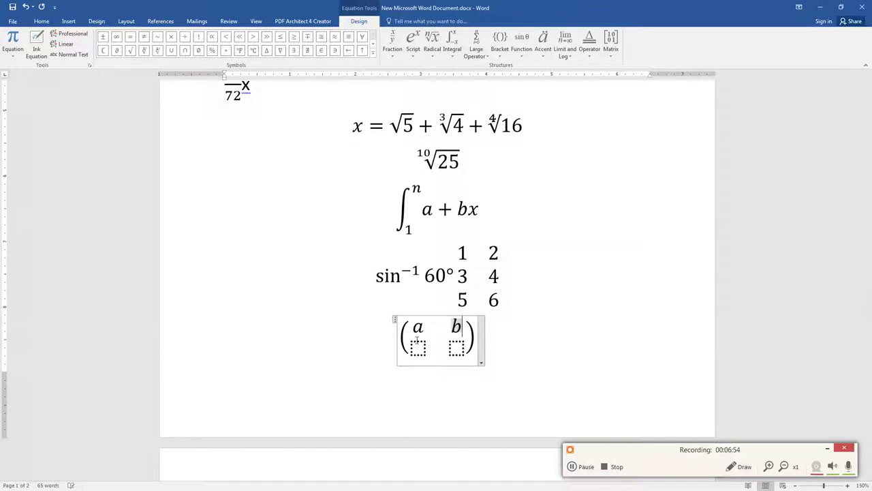
click(418, 349)
text(c)
click(454, 349)
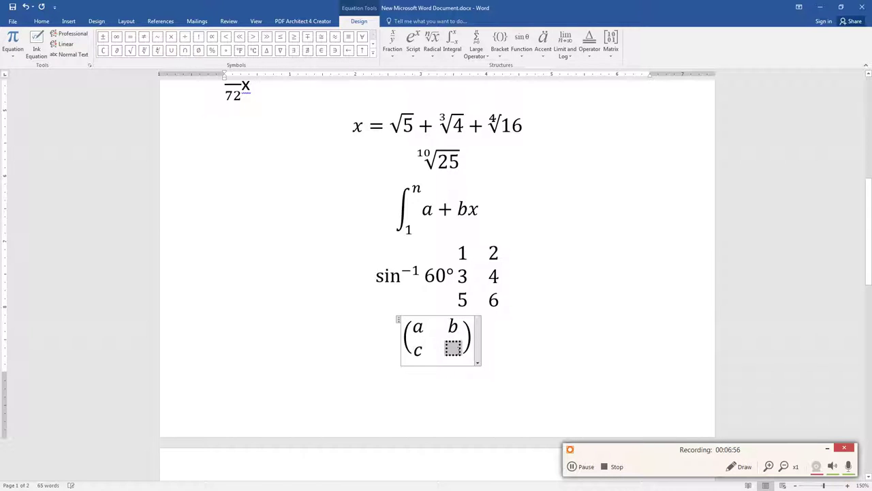
text(d)
click(539, 361)
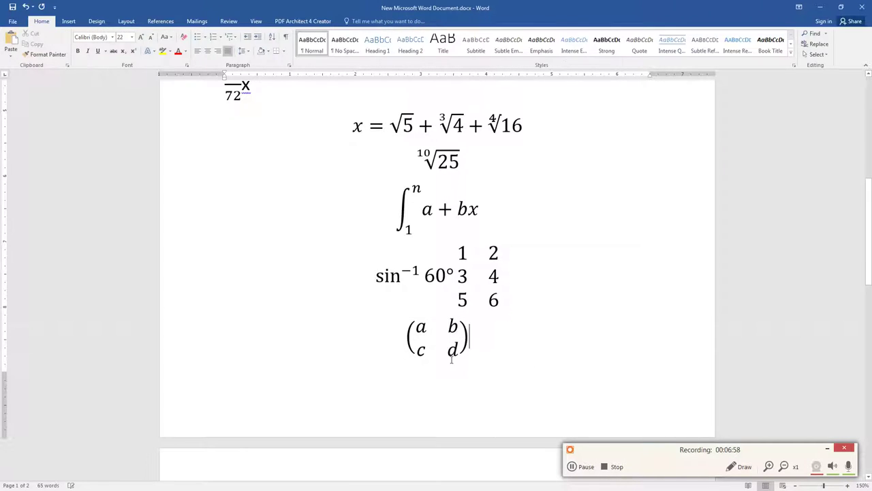